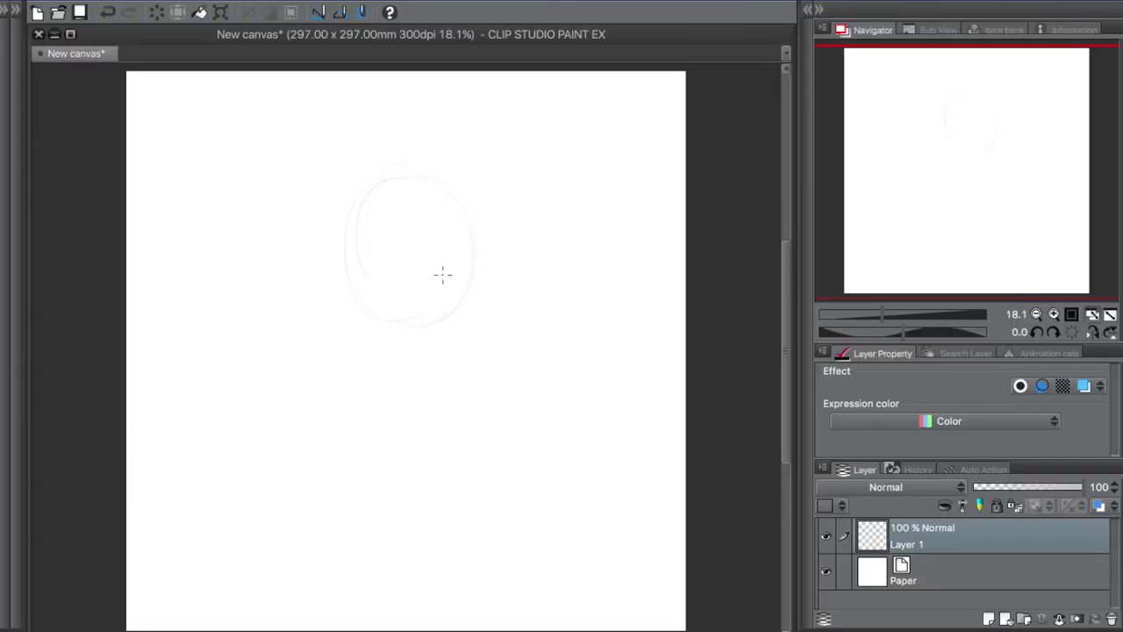
Sketch the eye guideline, the jaw meeting at the chin, and the head's right side.
mouse_move(318, 272)
mouse_down()
mouse_move(471, 249)
mouse_move(464, 313)
mouse_move(396, 363)
mouse_up()
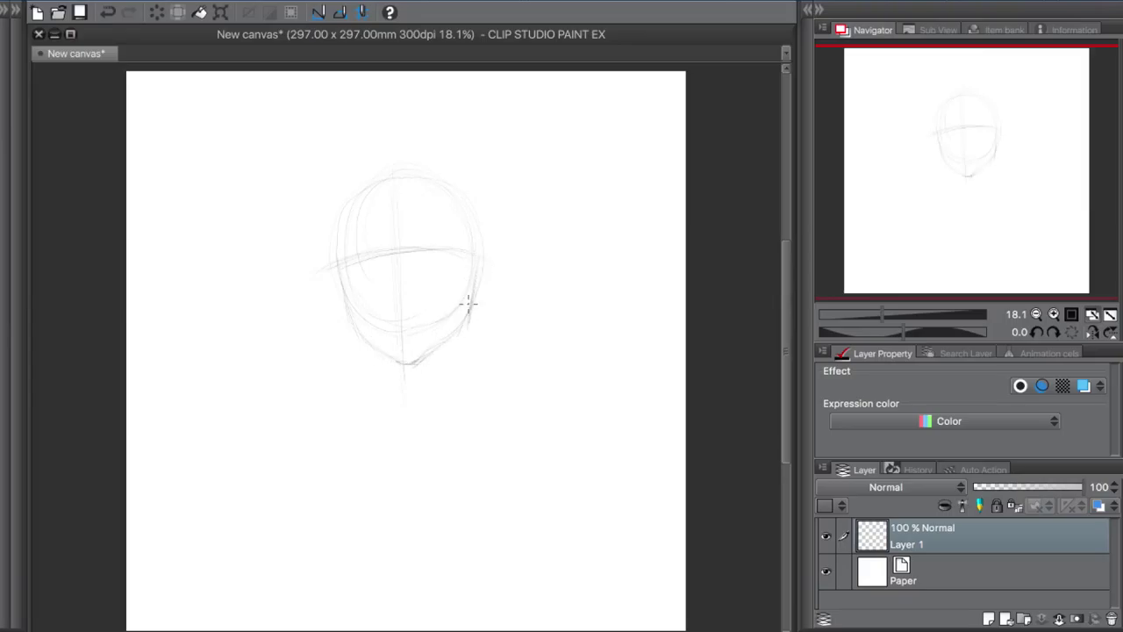
mouse_move(348, 274)
mouse_down()
mouse_move(421, 360)
mouse_move(467, 303)
mouse_move(474, 273)
mouse_up()
drag(437, 154, 482, 260)
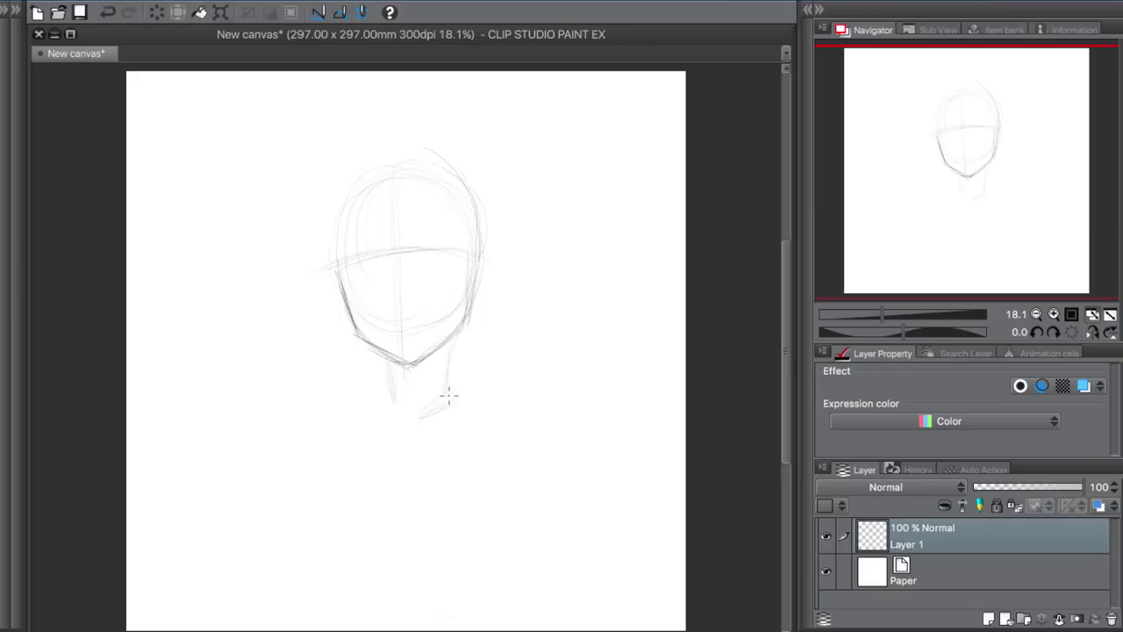
Sketch the shoulder line, shoulder joint circles, torso and chest lines, and both neck sides.
drag(421, 416, 551, 403)
drag(336, 416, 321, 420)
mouse_move(528, 404)
mouse_down()
mouse_move(512, 407)
mouse_move(505, 615)
mouse_up()
drag(307, 549, 473, 553)
mouse_move(530, 439)
mouse_down()
mouse_move(537, 507)
mouse_move(510, 456)
mouse_move(504, 598)
mouse_up()
drag(518, 571, 498, 620)
drag(449, 367, 570, 460)
drag(388, 351, 291, 447)
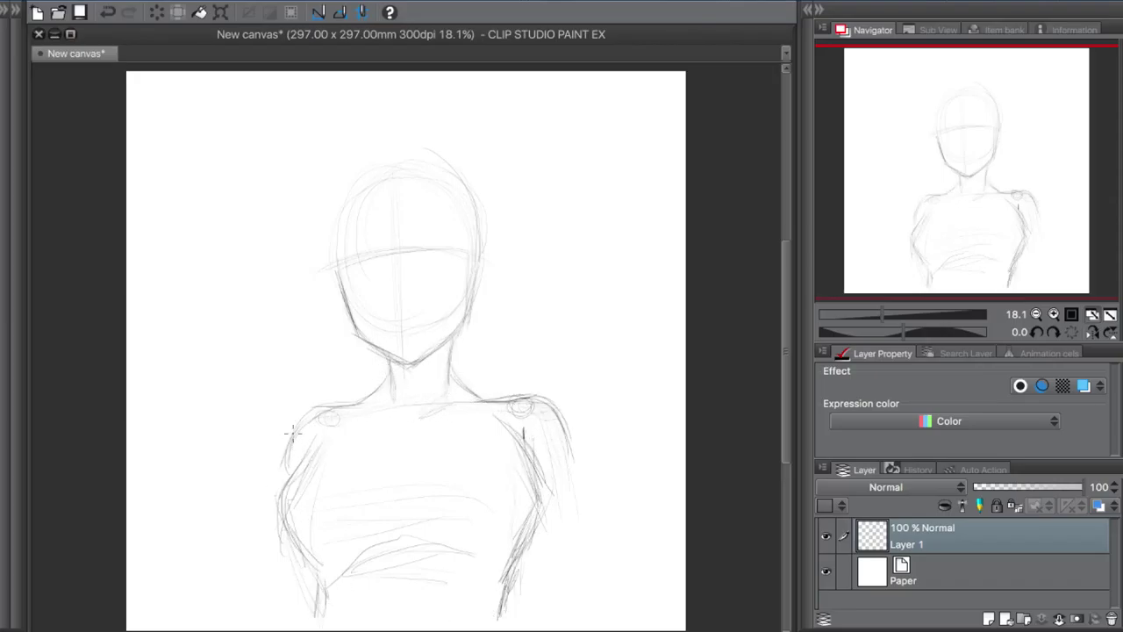
Draw the eyebrow and the right eye with its upper lid curve.
drag(417, 251, 465, 253)
drag(341, 261, 387, 250)
mouse_move(423, 247)
mouse_down()
mouse_move(467, 250)
mouse_move(465, 263)
mouse_move(420, 272)
mouse_move(456, 277)
mouse_up()
Remove the stray lower-lid stroke, then draw the second eye and the nose.
key(ctrl+z)
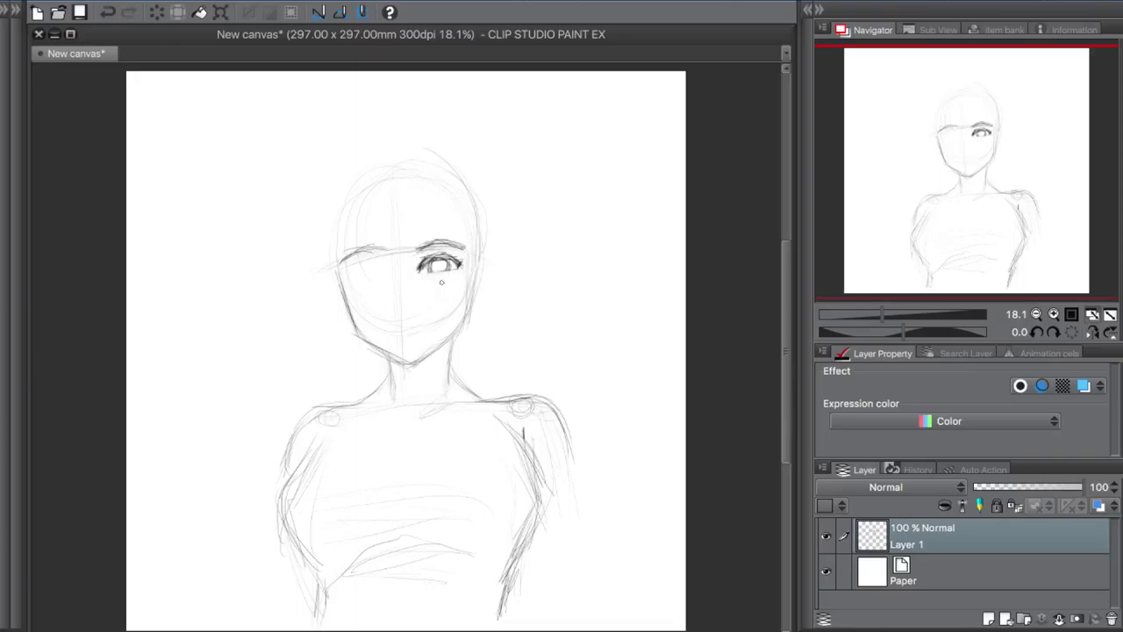
mouse_move(344, 277)
mouse_down()
mouse_move(388, 256)
mouse_move(359, 284)
mouse_move(392, 269)
mouse_up()
mouse_move(397, 266)
mouse_down()
mouse_move(400, 317)
mouse_move(405, 305)
mouse_move(418, 326)
mouse_up()
key(ctrl+z)
key(ctrl+z)
key(ctrl+z)
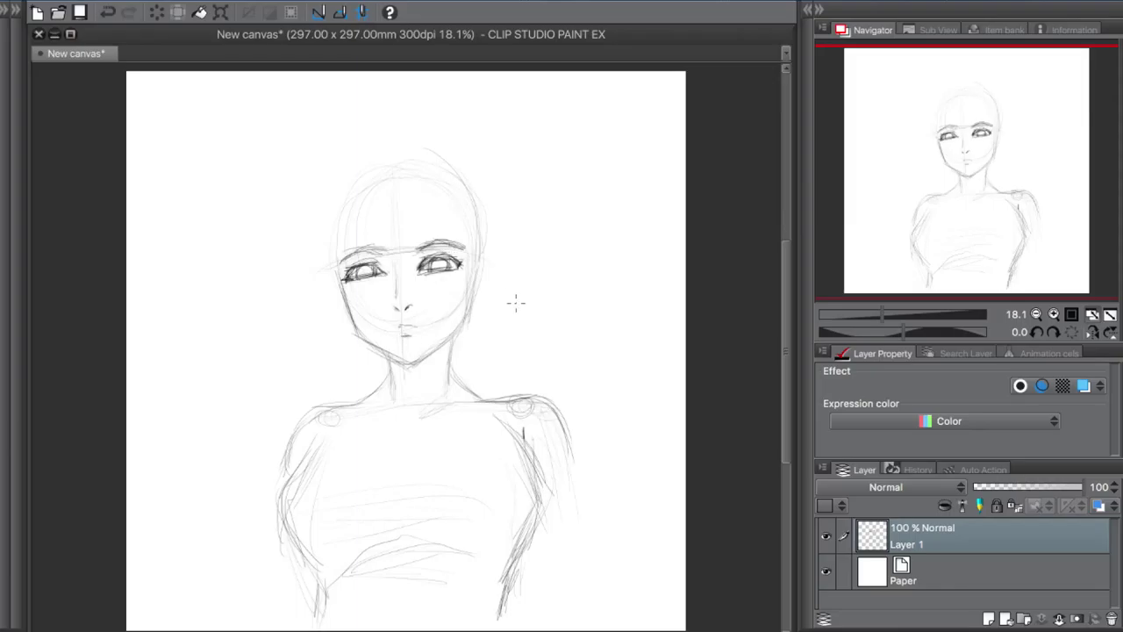
Sketch bangs across the forehead and the right hair outline from crown to ear.
mouse_move(368, 147)
mouse_down()
mouse_move(358, 184)
mouse_move(387, 242)
mouse_move(426, 241)
mouse_move(424, 211)
mouse_move(465, 256)
mouse_up()
mouse_move(409, 146)
mouse_down()
mouse_move(466, 188)
mouse_move(469, 175)
mouse_up()
drag(412, 150, 487, 258)
drag(459, 197, 479, 263)
drag(405, 245, 442, 221)
Draw the right face side and jaw, darken the neck line, and retrace the hair top.
drag(474, 260, 448, 381)
drag(497, 321, 458, 360)
drag(500, 321, 470, 352)
mouse_move(372, 157)
mouse_down()
mouse_move(432, 148)
mouse_move(484, 204)
mouse_move(526, 320)
mouse_up()
Draw the right hair outline and strands down to the shoulder.
drag(505, 254, 524, 364)
mouse_move(510, 293)
mouse_down()
mouse_move(507, 388)
mouse_move(484, 384)
mouse_up()
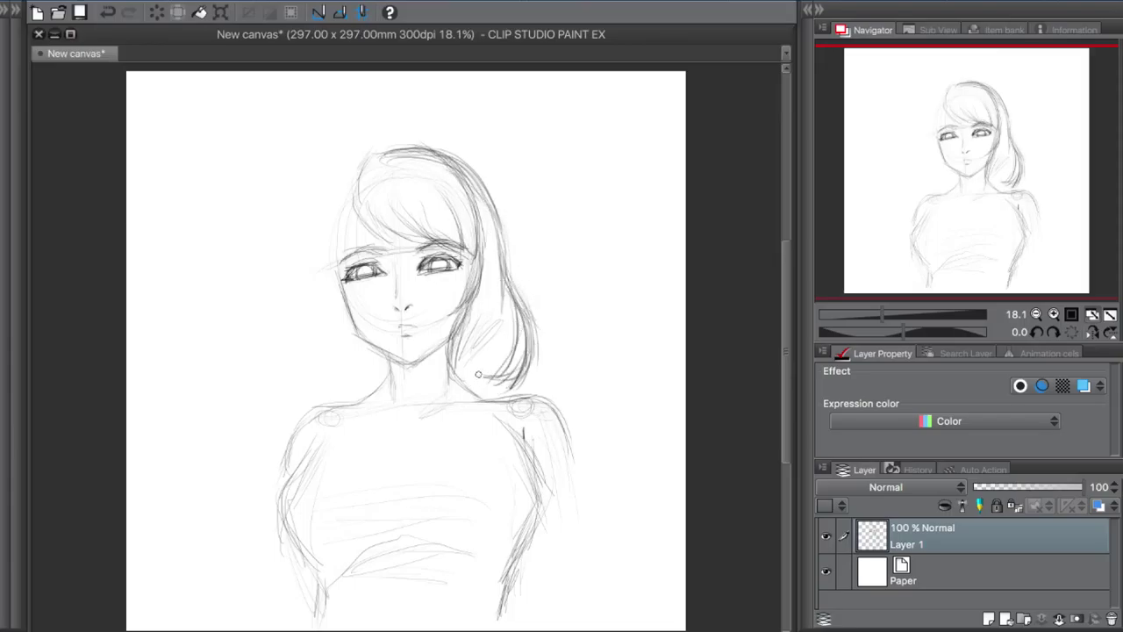
drag(484, 317, 464, 391)
drag(481, 221, 465, 368)
drag(502, 230, 491, 344)
Retrace the left hair outline and cheek darker and sketch a small nose.
drag(372, 162, 352, 228)
drag(390, 199, 356, 244)
drag(354, 189, 344, 235)
drag(352, 195, 339, 296)
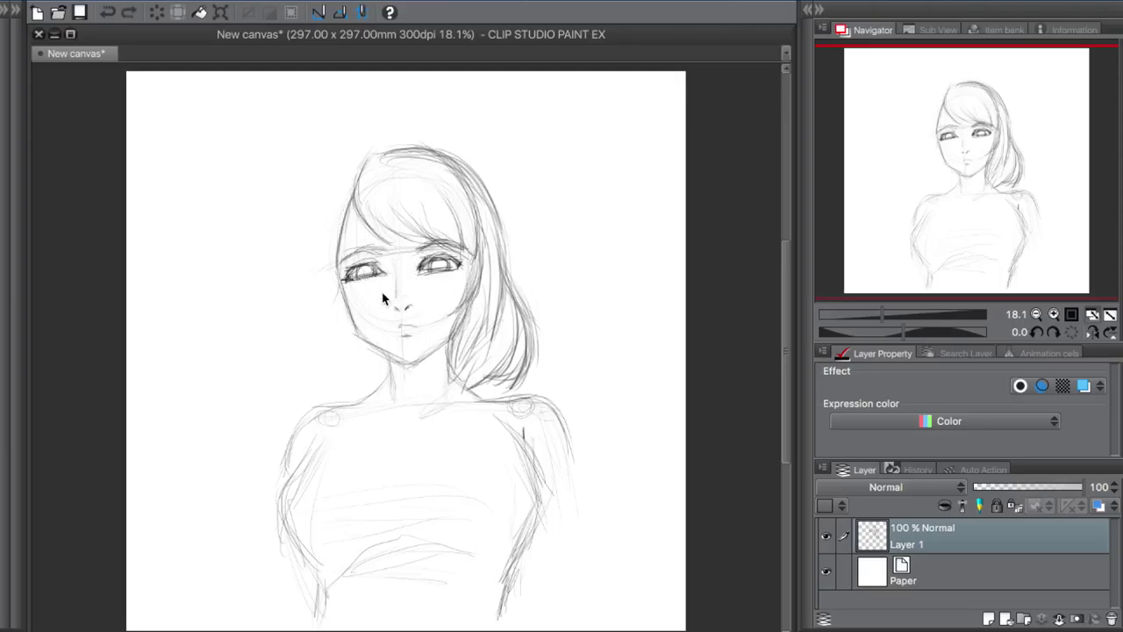
drag(401, 291, 396, 307)
Extend the left hair outline down to the shoulder, discarding two cheek attempts.
mouse_move(355, 174)
mouse_down()
mouse_move(412, 147)
mouse_move(312, 295)
mouse_up()
drag(328, 224, 351, 397)
drag(344, 289, 354, 360)
drag(334, 258, 372, 344)
key(ctrl+z)
drag(358, 298, 373, 364)
key(ctrl+z)
key(ctrl+z)
mouse_move(351, 318)
mouse_down()
mouse_move(337, 386)
mouse_move(325, 390)
mouse_up()
Retrace the head top, right hair, both eyelids and the jaw in darker lines.
drag(369, 147, 506, 250)
drag(481, 181, 508, 330)
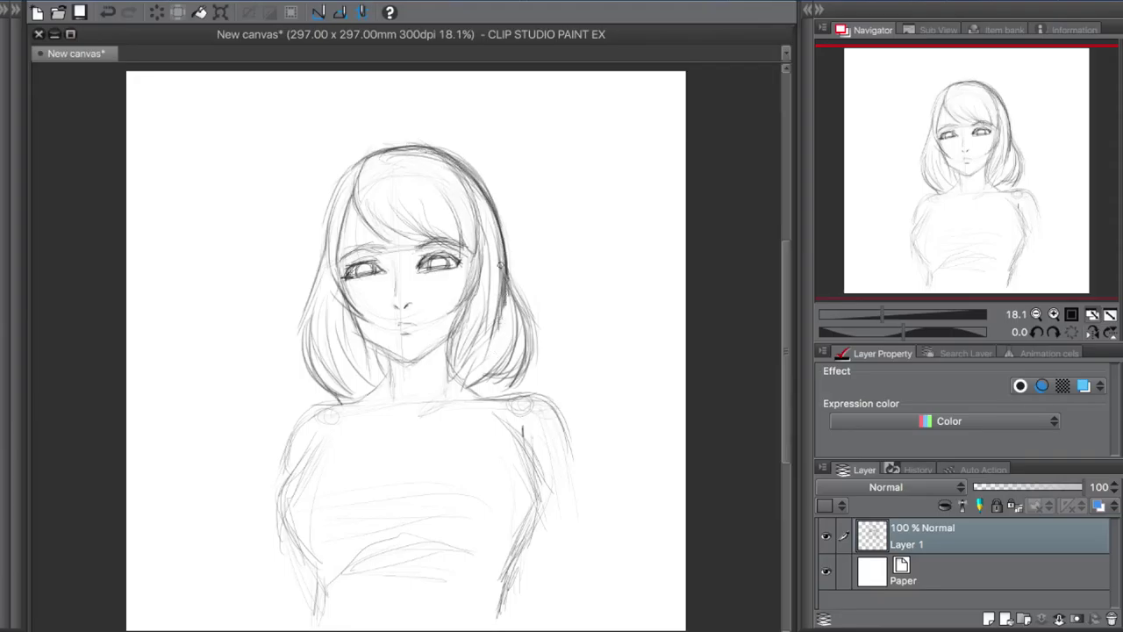
drag(498, 261, 532, 359)
drag(428, 261, 462, 242)
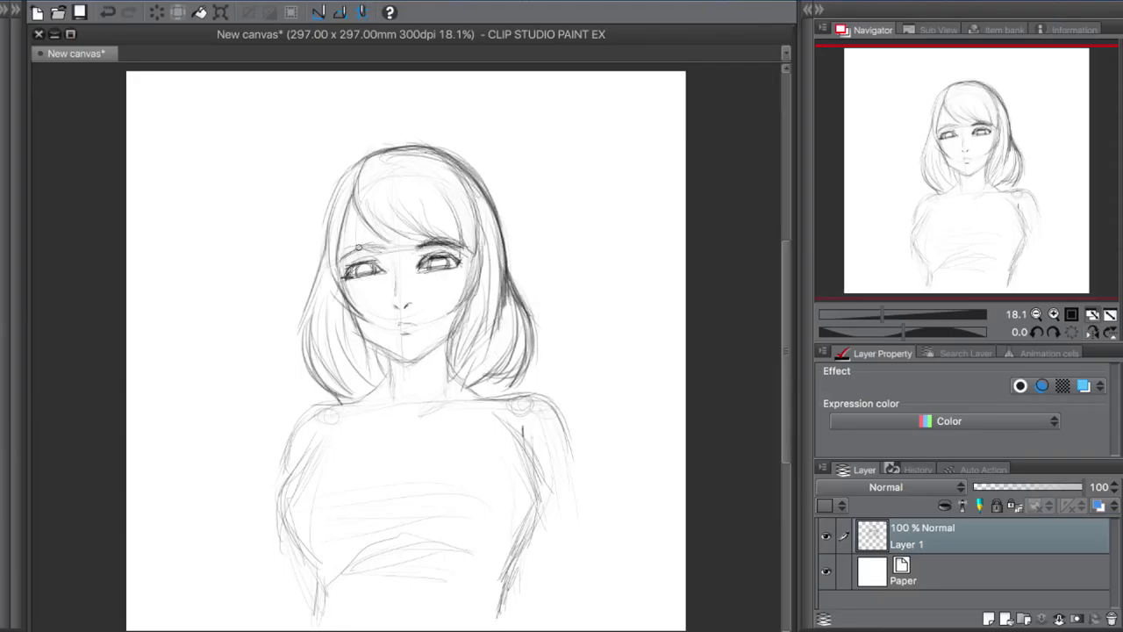
drag(341, 258, 381, 245)
mouse_move(365, 335)
mouse_down()
mouse_move(412, 360)
mouse_move(440, 342)
mouse_move(424, 350)
mouse_up()
drag(355, 316, 381, 346)
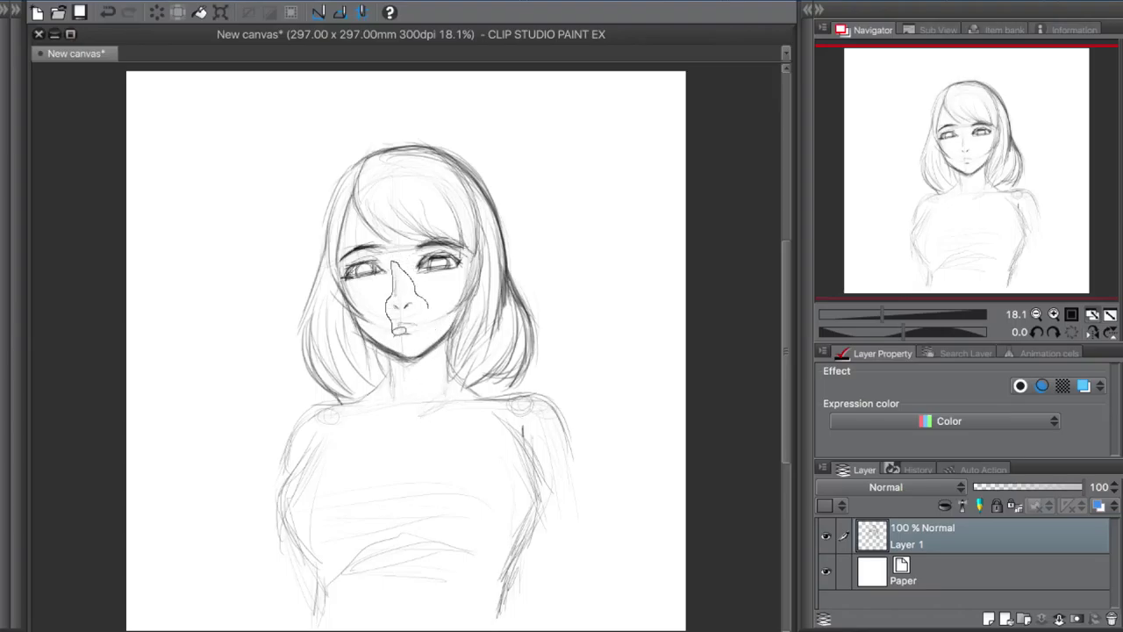
Lasso-select and erase the nose and mouth area.
drag(388, 262, 421, 263)
key(ctrl+d)
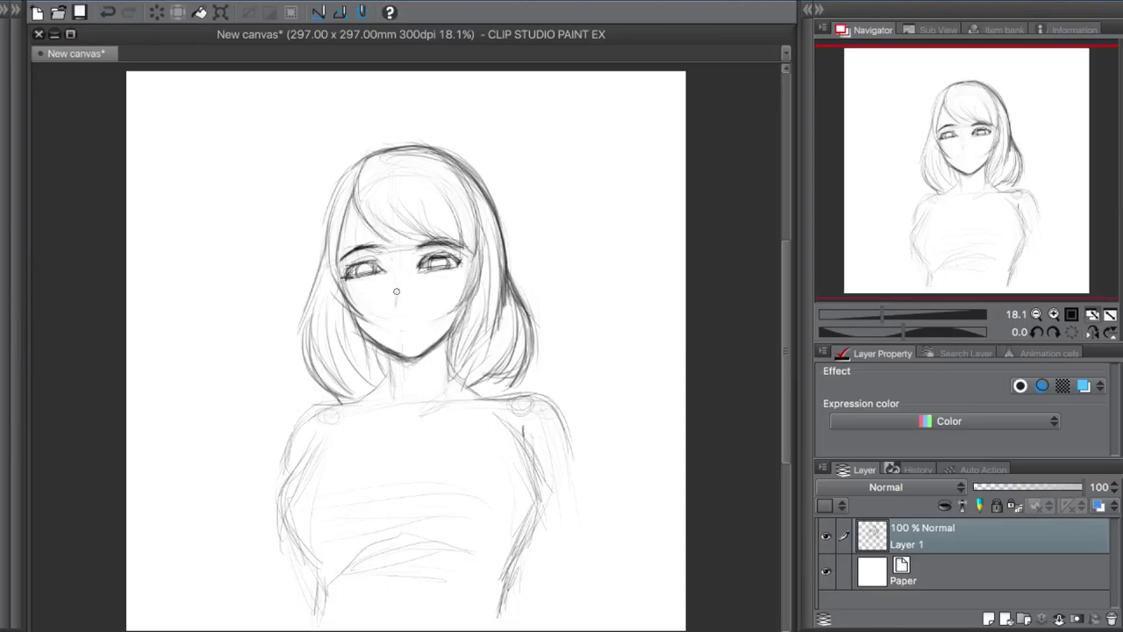
key(ctrl+y)
key(ctrl+z)
key(ctrl+z)
key(ctrl+y)
key(ctrl+y)
Draw the neck, collarbones, shoulder lines and right arm outline, and redraw the lips.
drag(456, 377, 530, 395)
drag(419, 351, 412, 419)
drag(391, 396, 413, 419)
mouse_move(501, 396)
mouse_down()
mouse_move(412, 420)
mouse_move(298, 409)
mouse_up()
drag(516, 395, 582, 502)
drag(565, 429, 587, 568)
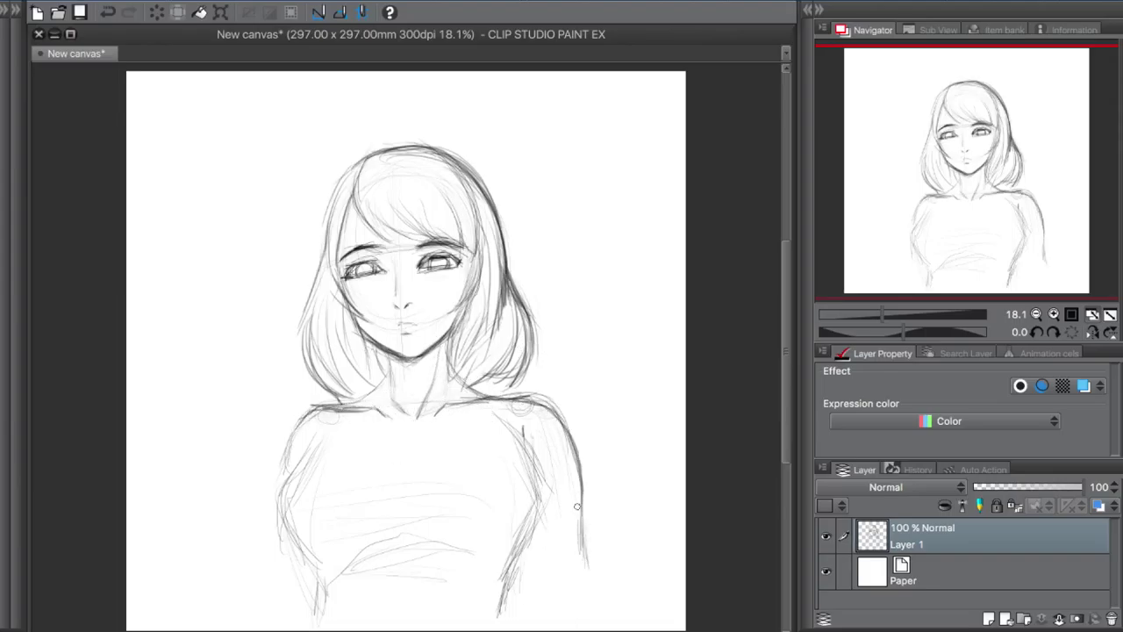
mouse_move(569, 482)
mouse_down()
mouse_move(586, 589)
mouse_move(596, 590)
mouse_up()
drag(519, 538, 558, 616)
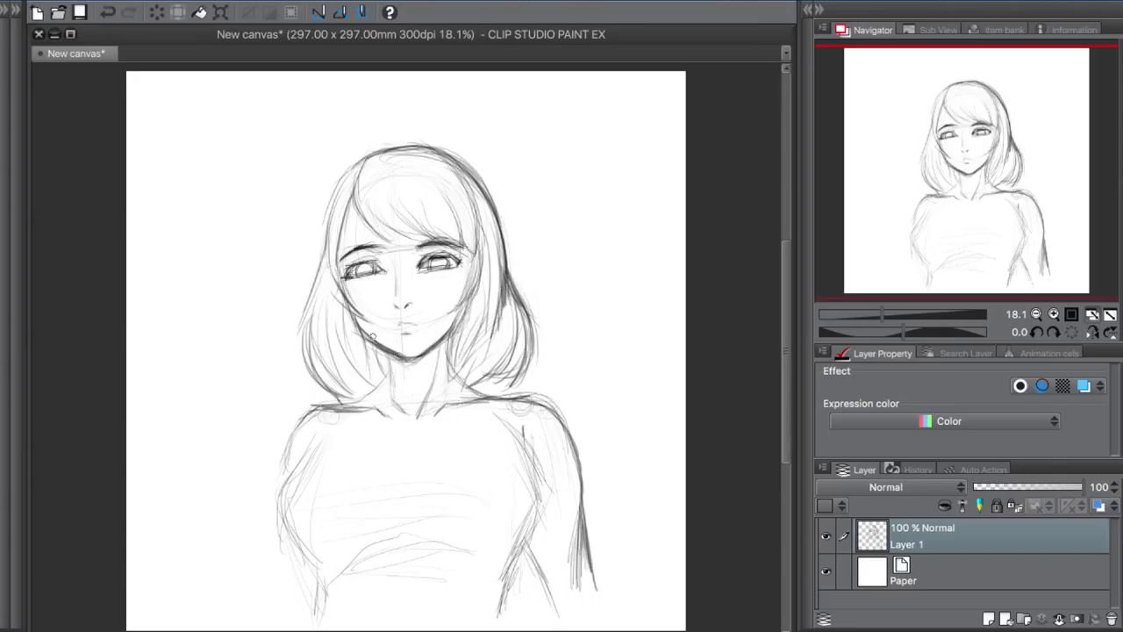
drag(402, 325, 417, 320)
Zoom out and add hair strands along the lower right side.
scroll(459, 225, down, 1)
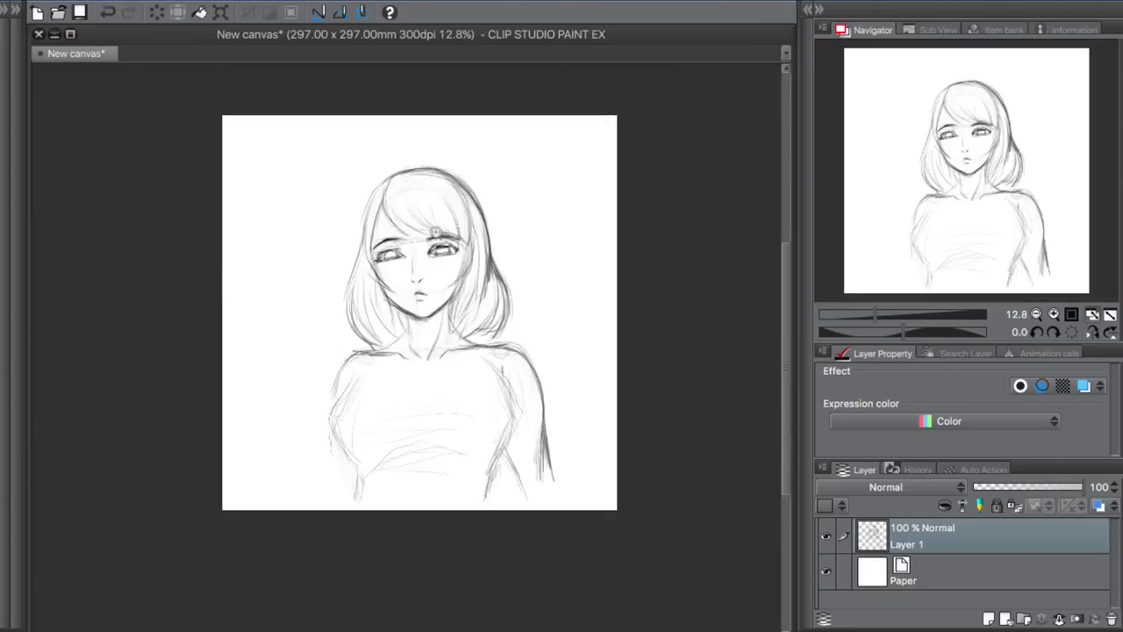
mouse_move(474, 298)
mouse_down()
mouse_move(447, 355)
mouse_move(456, 373)
mouse_up()
drag(521, 351, 500, 379)
drag(523, 304, 504, 376)
drag(517, 327, 474, 375)
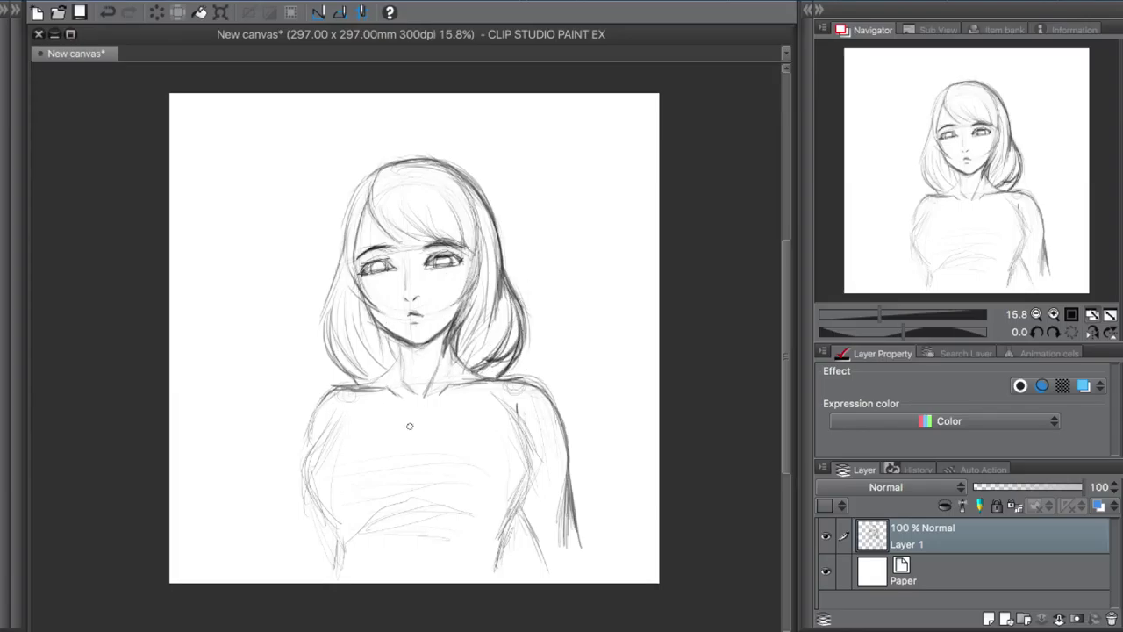
Redraw the right torso line and thicken the left torso contour.
drag(516, 405, 519, 571)
key(ctrl+z)
drag(519, 457, 511, 553)
key(ctrl+z)
mouse_move(515, 405)
mouse_down()
mouse_move(524, 491)
mouse_move(500, 568)
mouse_up()
drag(331, 412, 310, 521)
drag(312, 465, 341, 572)
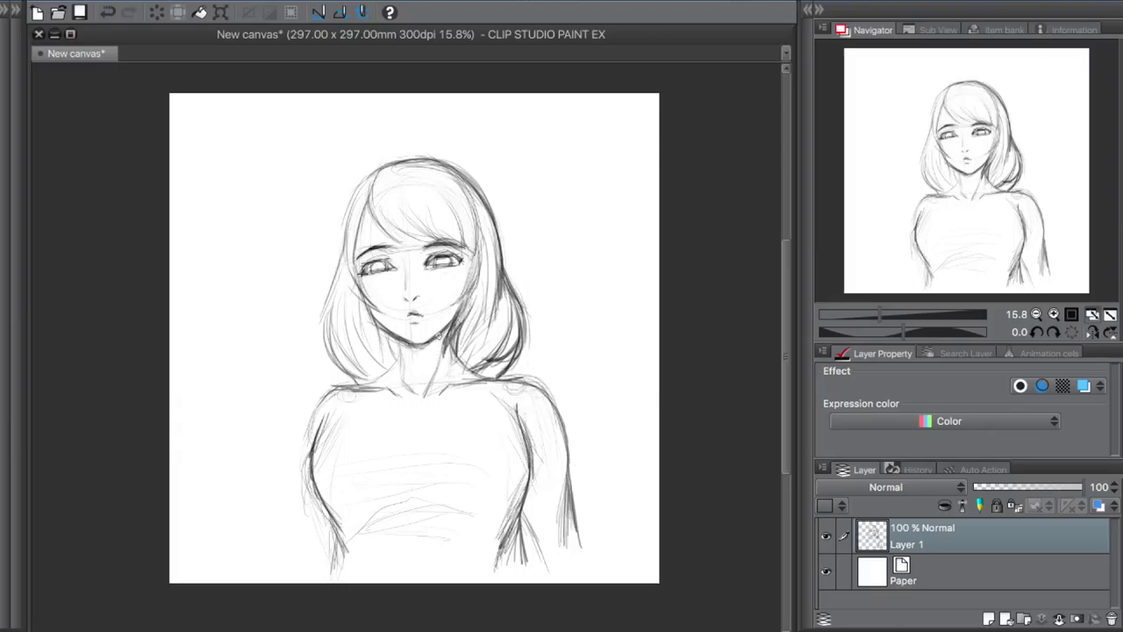
Darken both eyelids and the torso contours, mirroring the canvas to check proportions.
drag(432, 256, 462, 252)
drag(365, 262, 393, 256)
mouse_move(347, 386)
mouse_down()
mouse_move(326, 423)
mouse_move(301, 579)
mouse_up()
drag(523, 400, 532, 527)
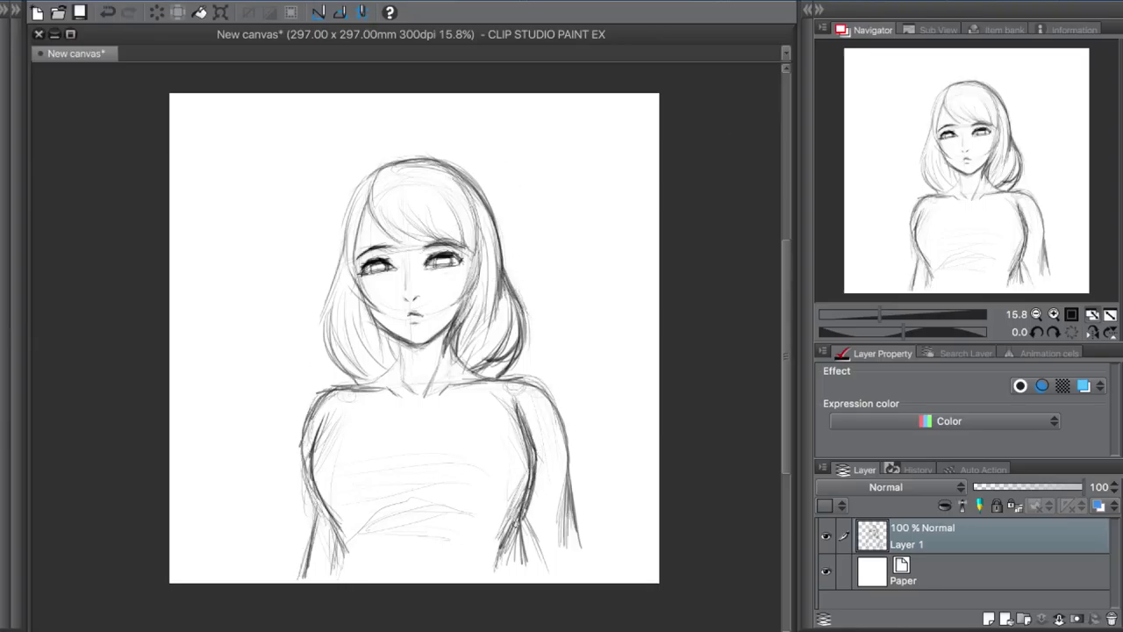
key(h)
drag(489, 412, 485, 579)
drag(300, 392, 295, 526)
key(ctrl+z)
key(ctrl+z)
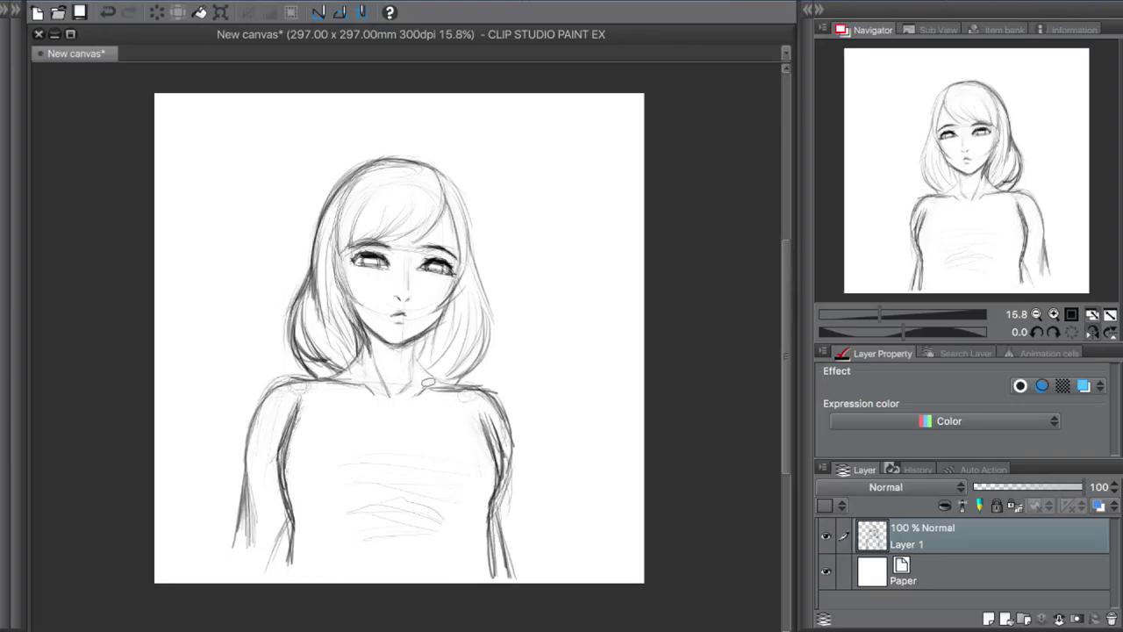
Darken the right hair outline and add dark strokes on the neck.
mouse_move(437, 172)
mouse_down()
mouse_move(474, 216)
mouse_move(470, 279)
mouse_move(491, 365)
mouse_up()
drag(490, 317, 446, 389)
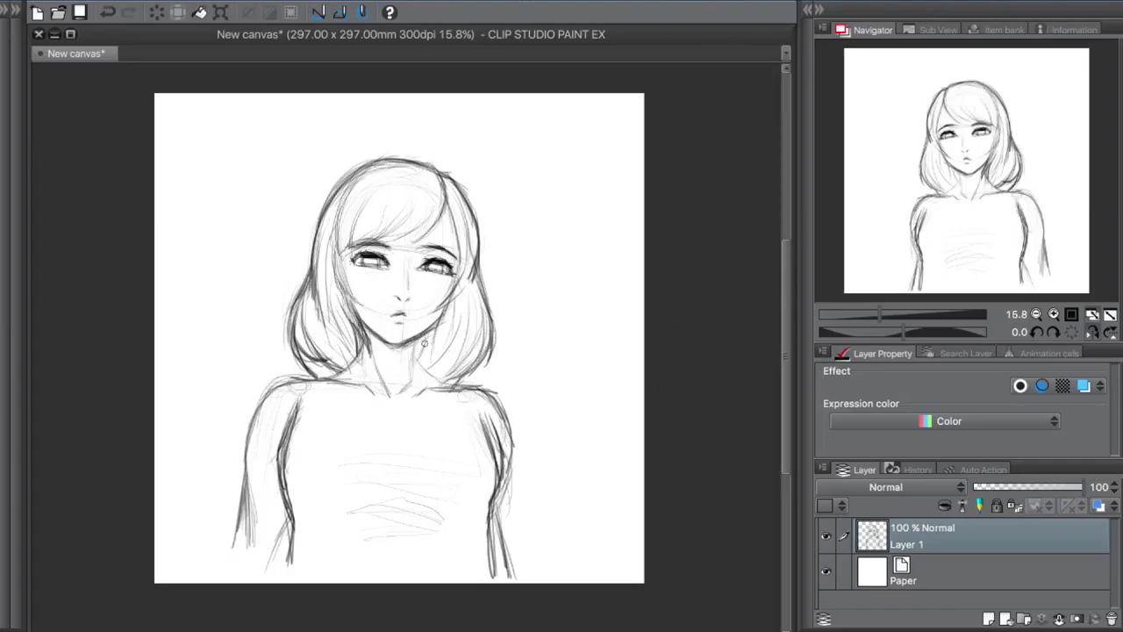
drag(425, 343, 444, 383)
mouse_move(389, 331)
mouse_down()
mouse_move(414, 375)
mouse_move(426, 372)
mouse_up()
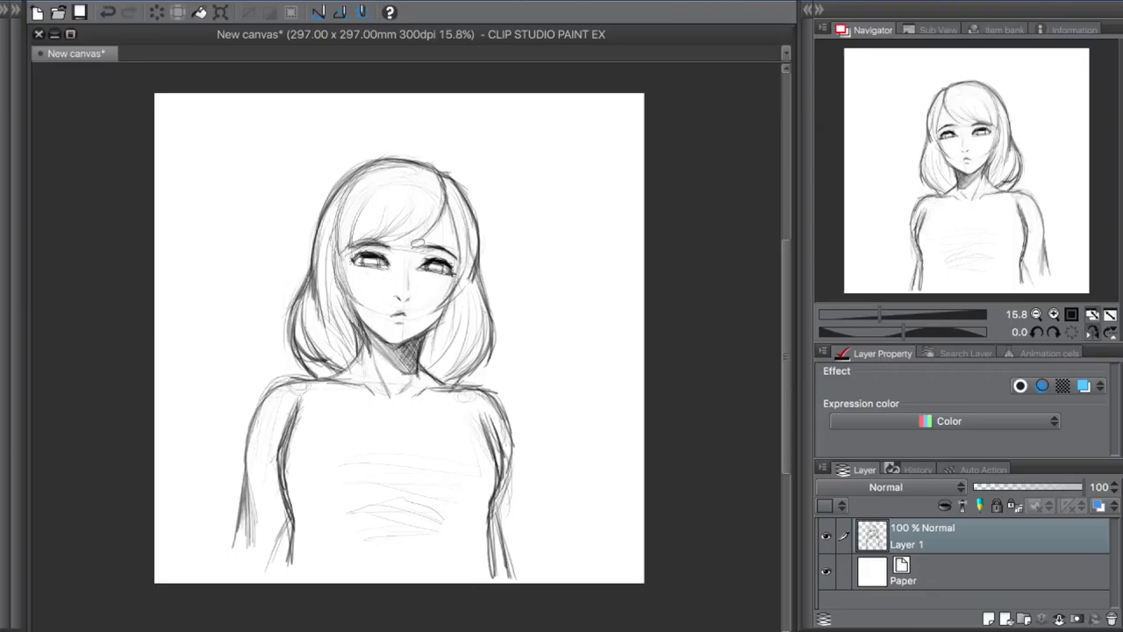
Lasso-select and delete the nose and lips.
drag(419, 243, 416, 247)
key(Delete)
key(ctrl+d)
Hatch shading on the right face and neck, then add strokes over the bangs.
drag(453, 207, 423, 370)
drag(445, 298, 429, 349)
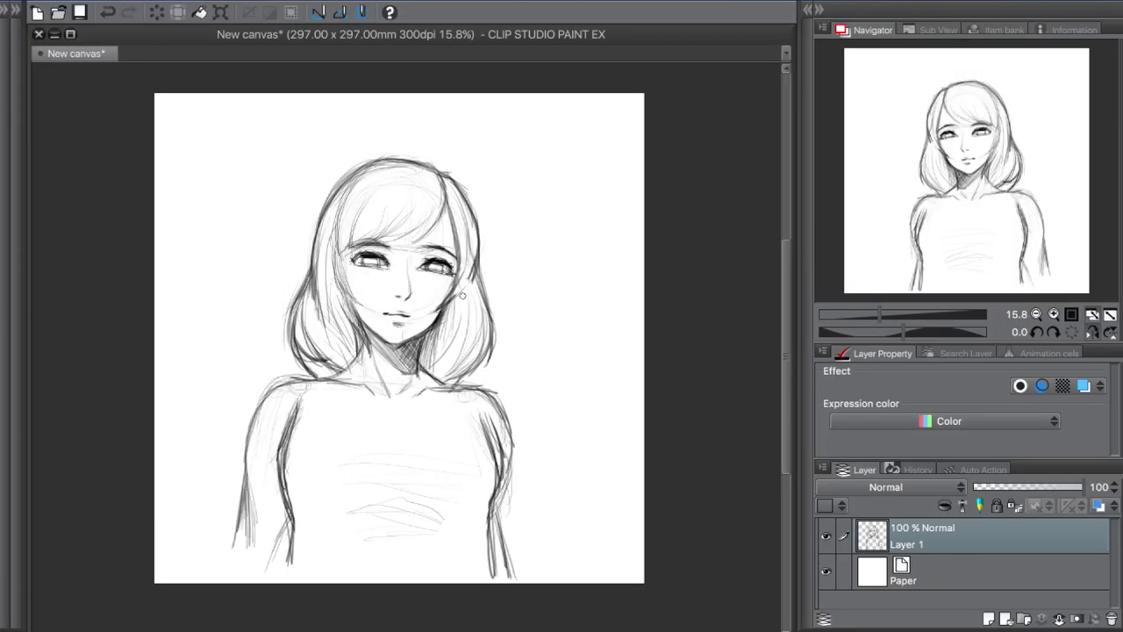
drag(415, 237, 355, 210)
drag(390, 250, 351, 166)
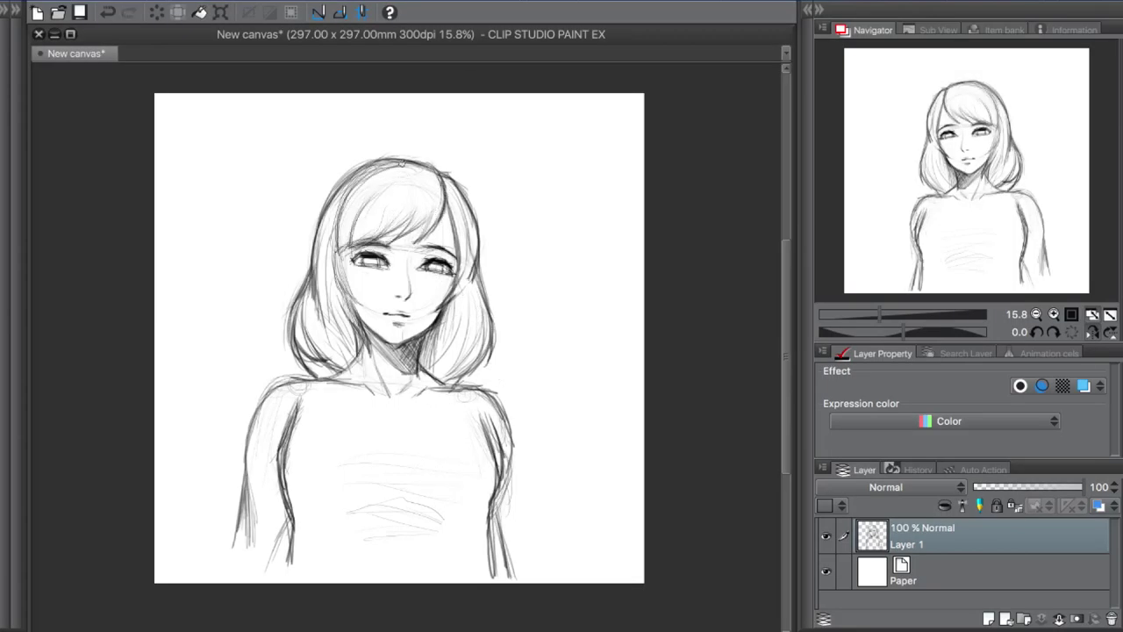
Add pencil strokes over the bangs and the right side of the hair.
drag(421, 176, 395, 233)
key(ctrl+z)
drag(438, 183, 428, 222)
mouse_move(412, 179)
mouse_down()
mouse_move(359, 221)
mouse_move(374, 198)
mouse_up()
drag(390, 193, 349, 225)
drag(446, 183, 467, 237)
drag(469, 200, 458, 277)
Lasso-select and delete the whole torso.
drag(263, 386, 281, 378)
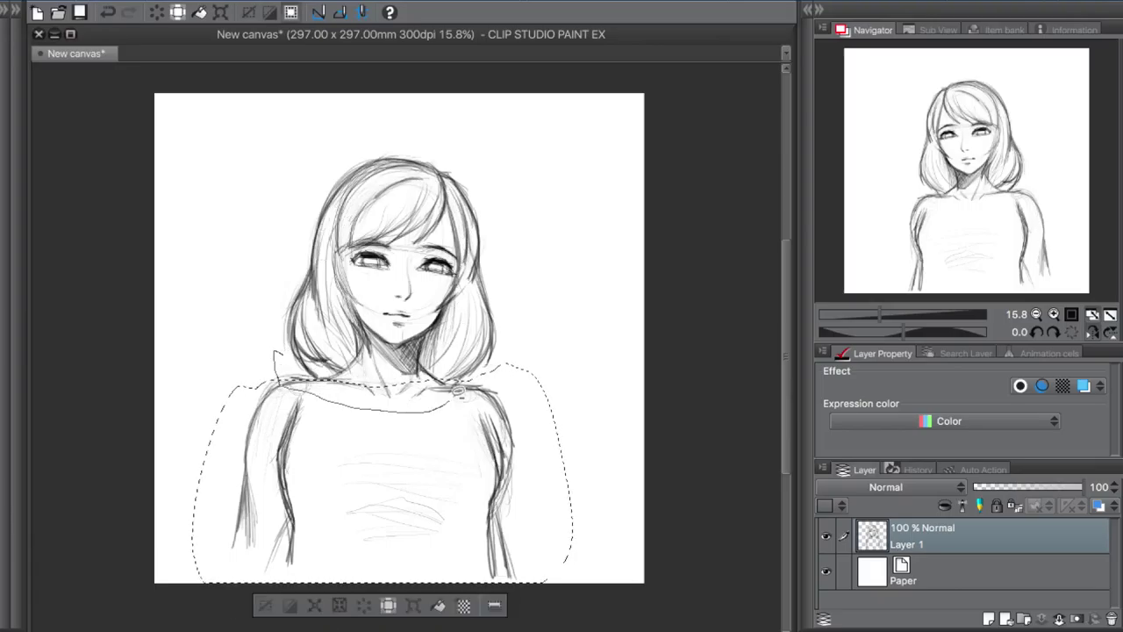
key(Delete)
key(ctrl+d)
Add strokes along the right face and neck and darken the right hair's outer edge.
drag(476, 292, 443, 367)
drag(463, 322, 458, 383)
drag(490, 242, 458, 385)
mouse_move(497, 284)
mouse_down()
mouse_move(488, 328)
mouse_move(516, 355)
mouse_move(511, 312)
mouse_move(486, 340)
mouse_up()
key(ctrl+z)
drag(509, 319, 473, 376)
drag(502, 266, 530, 337)
drag(524, 308, 494, 379)
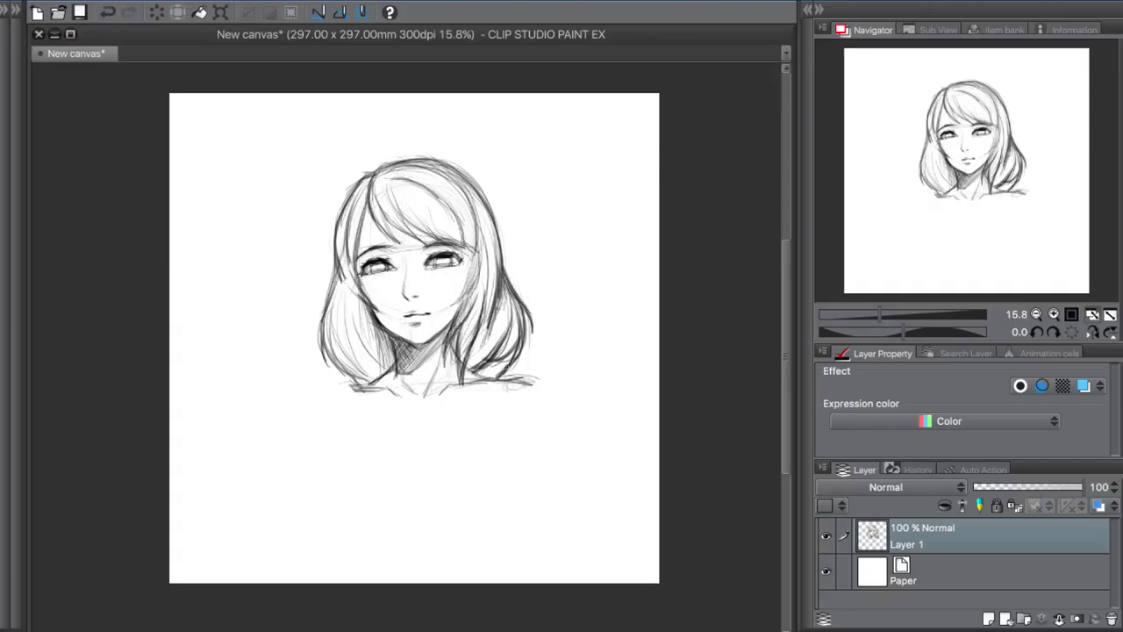
key(ctrl+z)
key(ctrl+z)
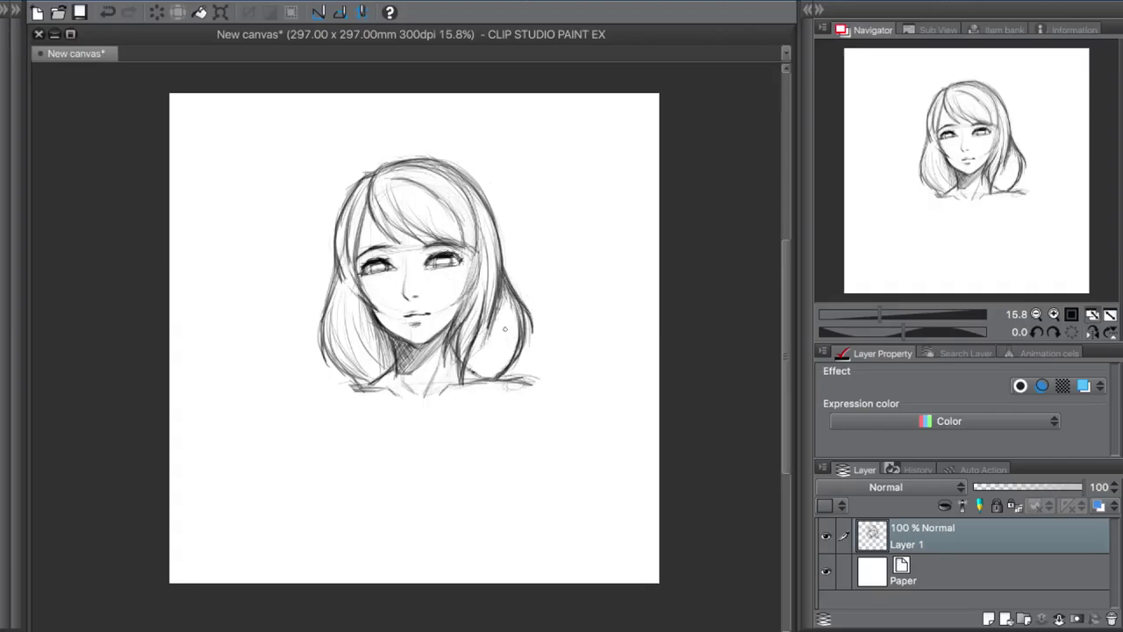
Redraw the right hair strands near the jaw and darken the left outer hair edge.
drag(507, 309, 478, 376)
drag(516, 293, 493, 381)
drag(511, 304, 479, 379)
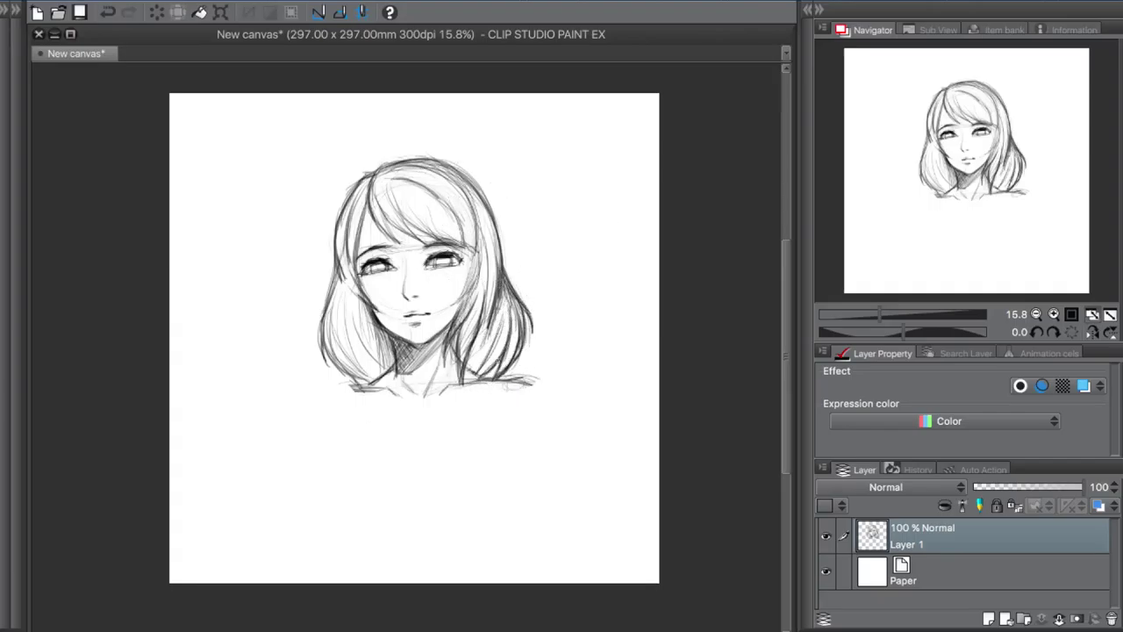
drag(487, 320, 474, 376)
drag(338, 267, 317, 351)
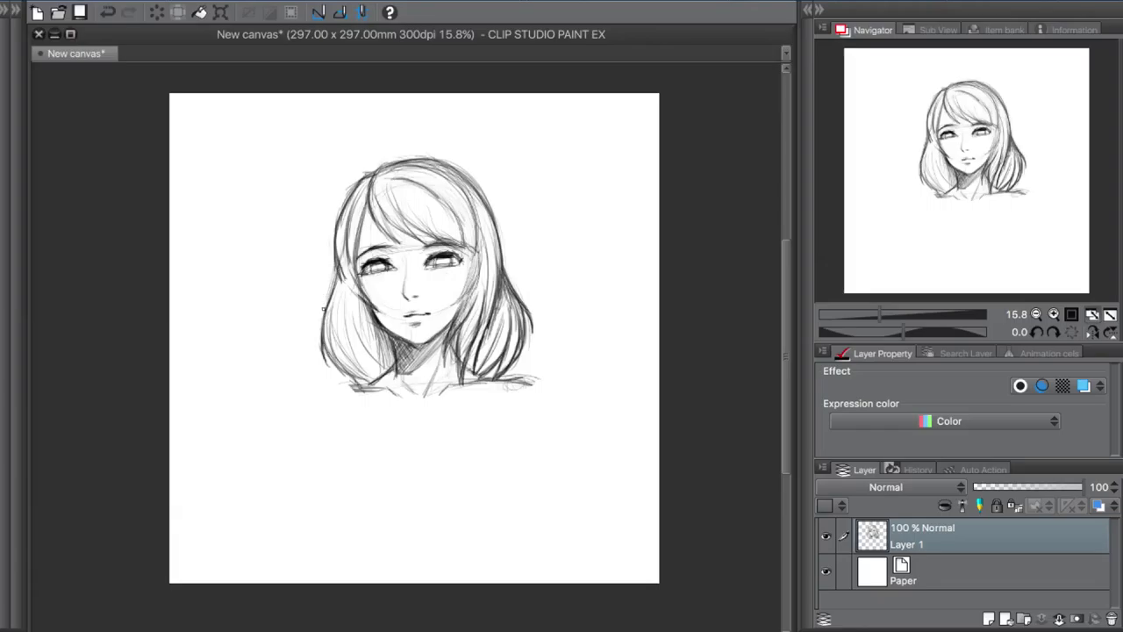
Skew the whole sketch with Ctrl+T, pulling its top-left corner up and right.
key(ctrl+t)
drag(317, 153, 328, 137)
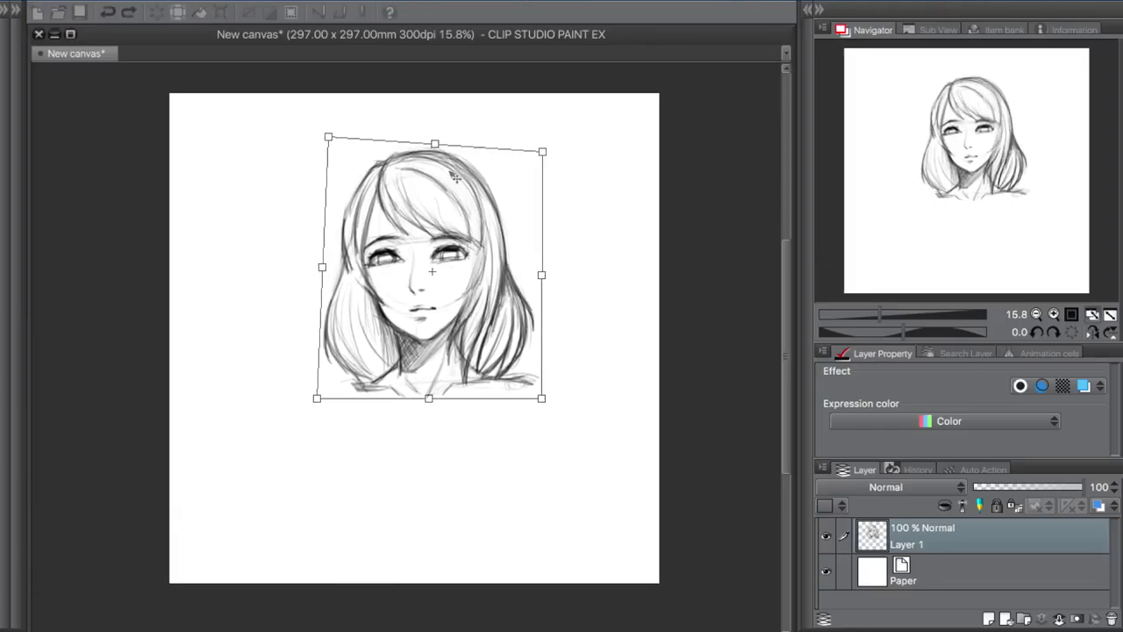
key(Return)
Darken the lower right hair strands with additional dark strokes.
mouse_move(524, 347)
mouse_down()
mouse_move(505, 378)
mouse_move(484, 381)
mouse_up()
drag(484, 326, 467, 367)
drag(486, 279, 465, 359)
drag(489, 244, 488, 374)
drag(518, 332, 506, 375)
drag(492, 244, 482, 312)
Darken strokes across the bangs and the left hair.
mouse_move(439, 186)
mouse_down()
mouse_move(467, 244)
mouse_move(431, 238)
mouse_up()
drag(386, 183, 409, 240)
drag(378, 197, 363, 269)
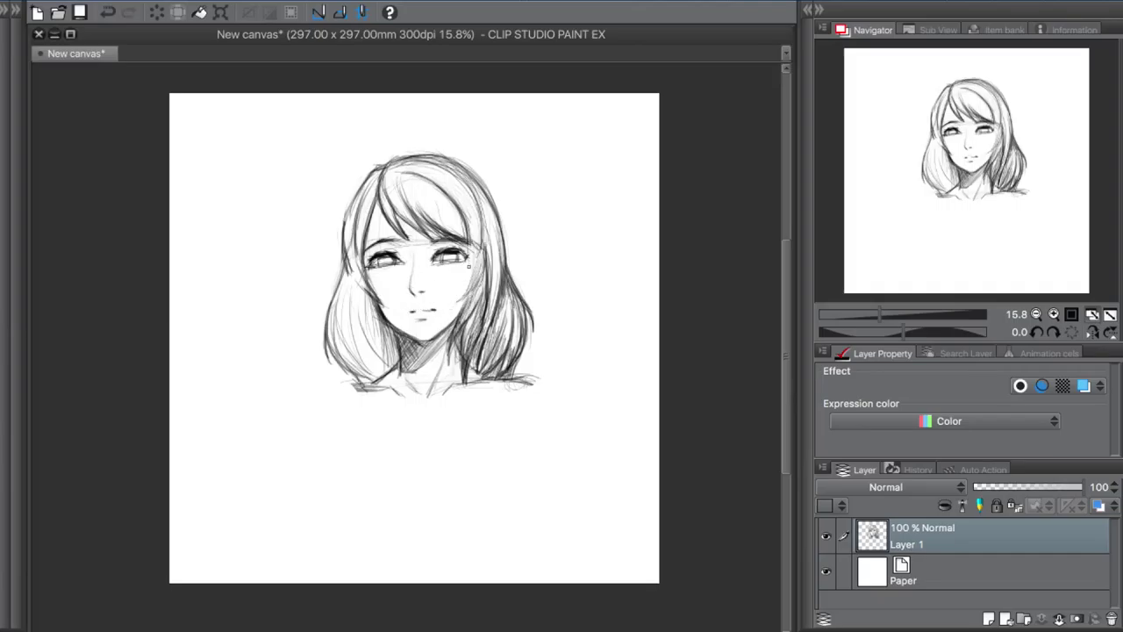
scroll(457, 245, up, 1)
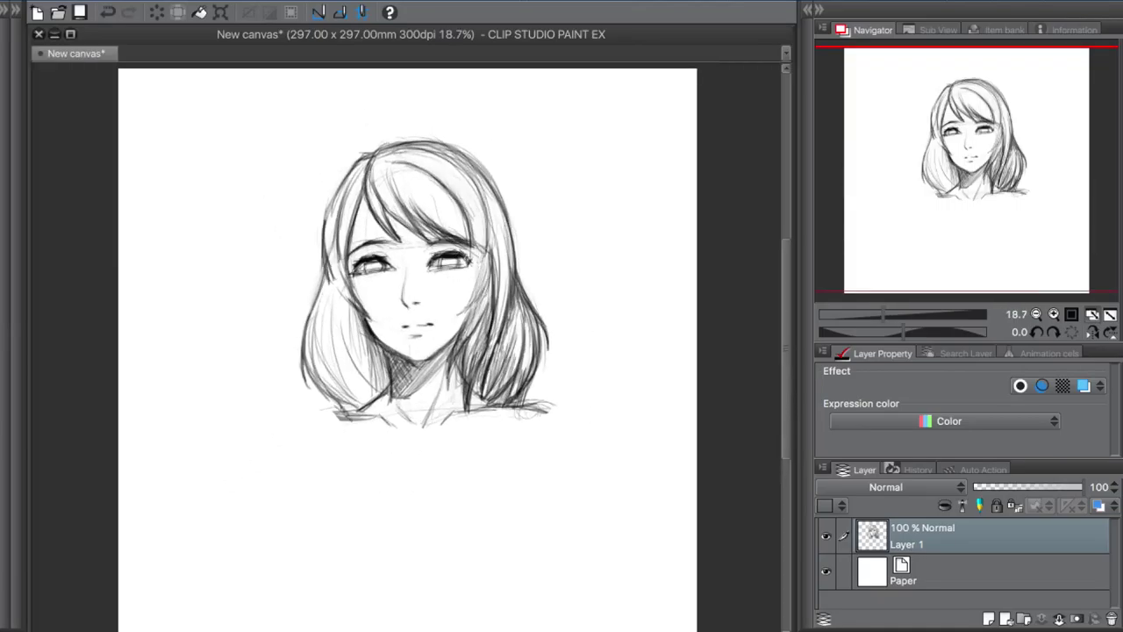
Darken the lashes on both eyes and the nose bridge line with the pencil.
drag(465, 256, 476, 251)
drag(436, 254, 465, 235)
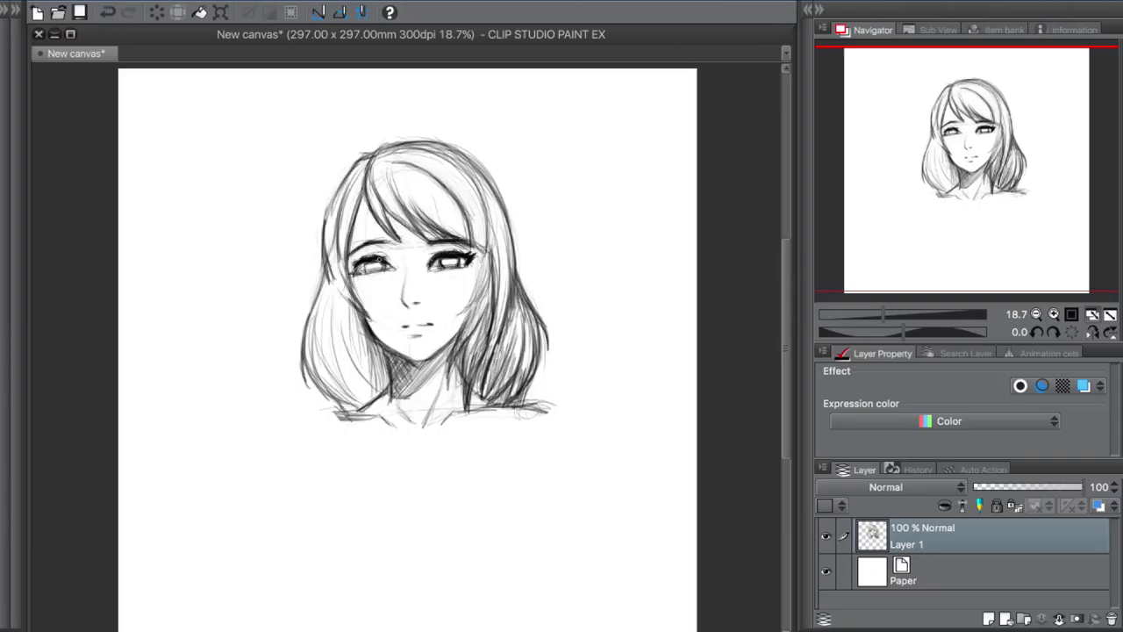
drag(372, 258, 350, 273)
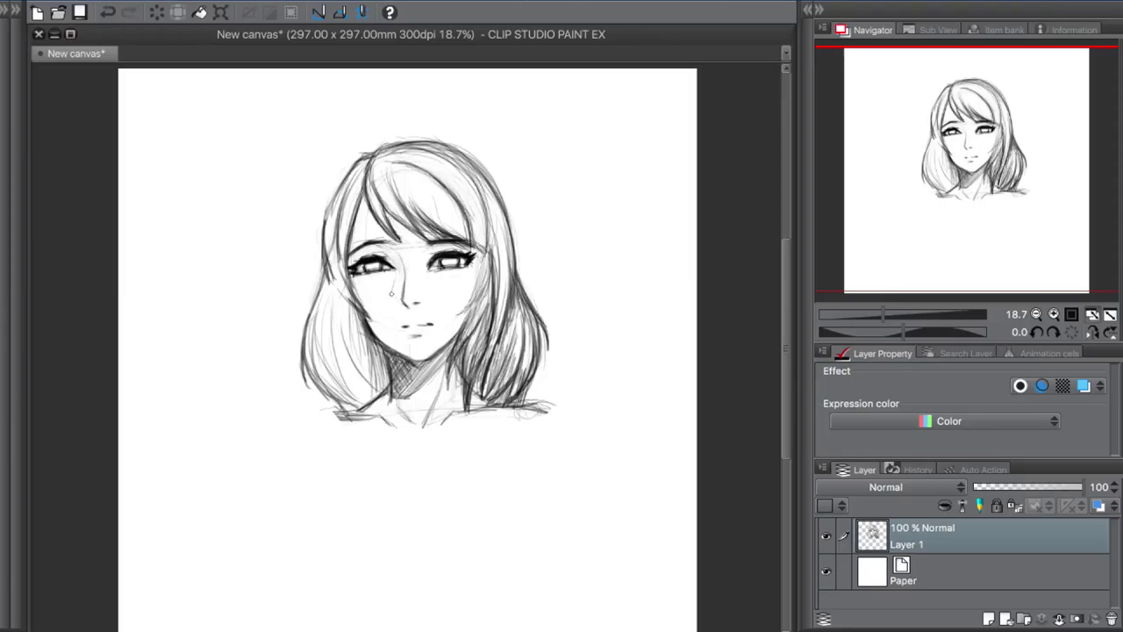
drag(399, 248, 403, 277)
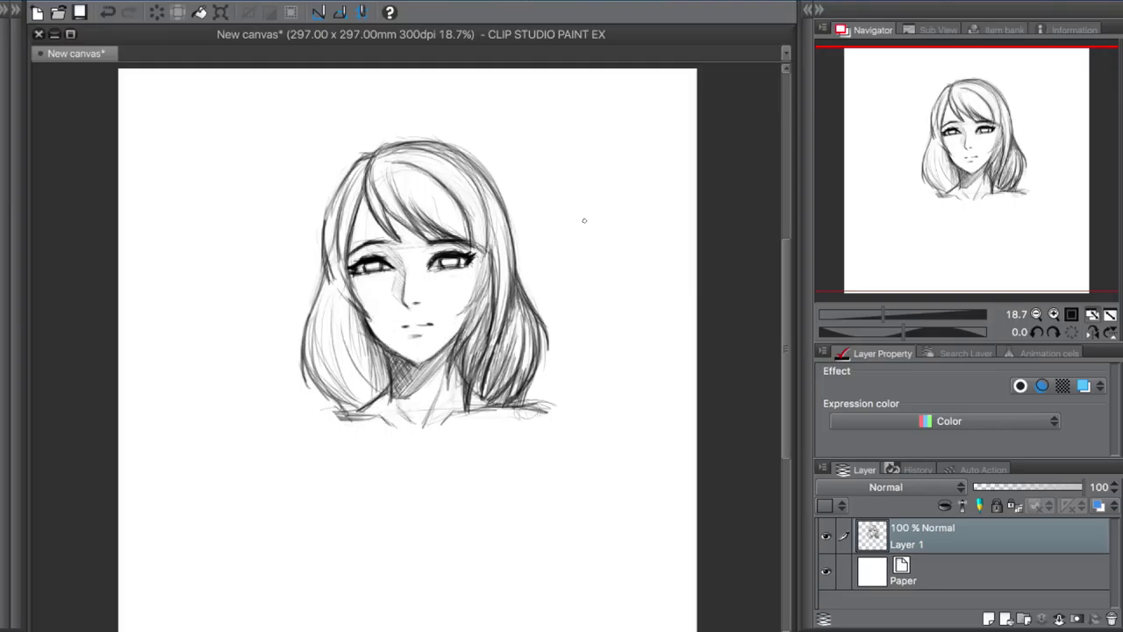
Darken the hair outline and add strands across the fringe and both sides, undoing a stray stroke.
mouse_move(372, 153)
mouse_down()
mouse_move(410, 142)
mouse_move(505, 207)
mouse_up()
drag(497, 253, 498, 342)
drag(504, 211, 500, 316)
drag(484, 193, 479, 256)
drag(391, 156, 497, 195)
mouse_move(465, 242)
mouse_down()
mouse_move(434, 194)
mouse_move(470, 235)
mouse_up()
drag(415, 205, 341, 272)
mouse_move(343, 200)
mouse_down()
mouse_move(328, 289)
mouse_move(365, 317)
mouse_up()
drag(332, 249, 321, 316)
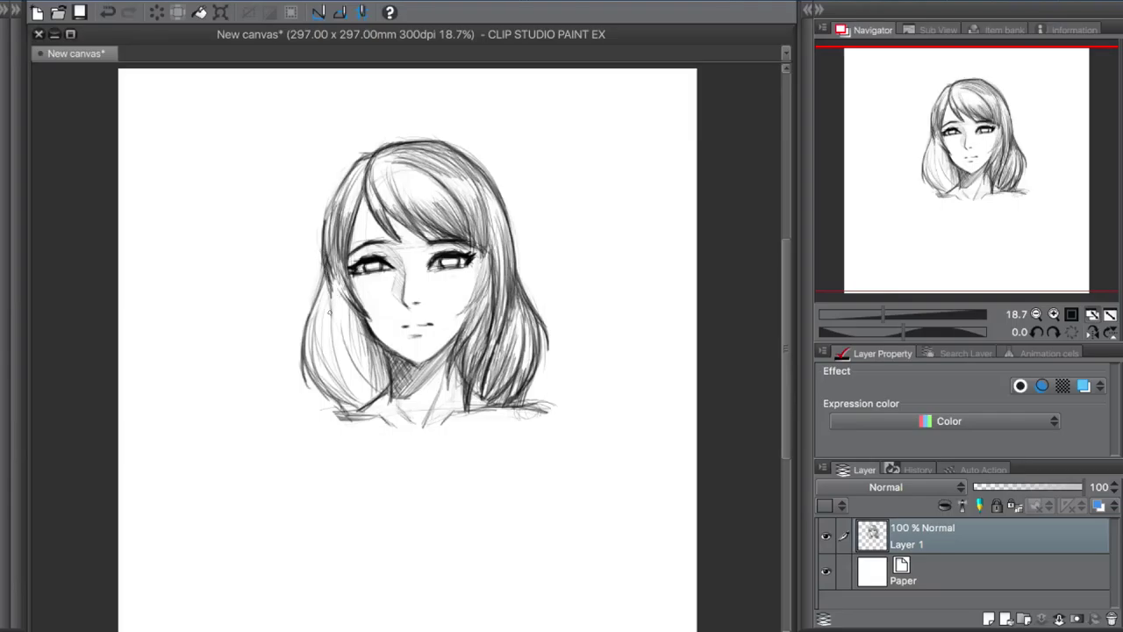
mouse_move(333, 275)
mouse_down()
mouse_move(319, 333)
mouse_move(312, 316)
mouse_up()
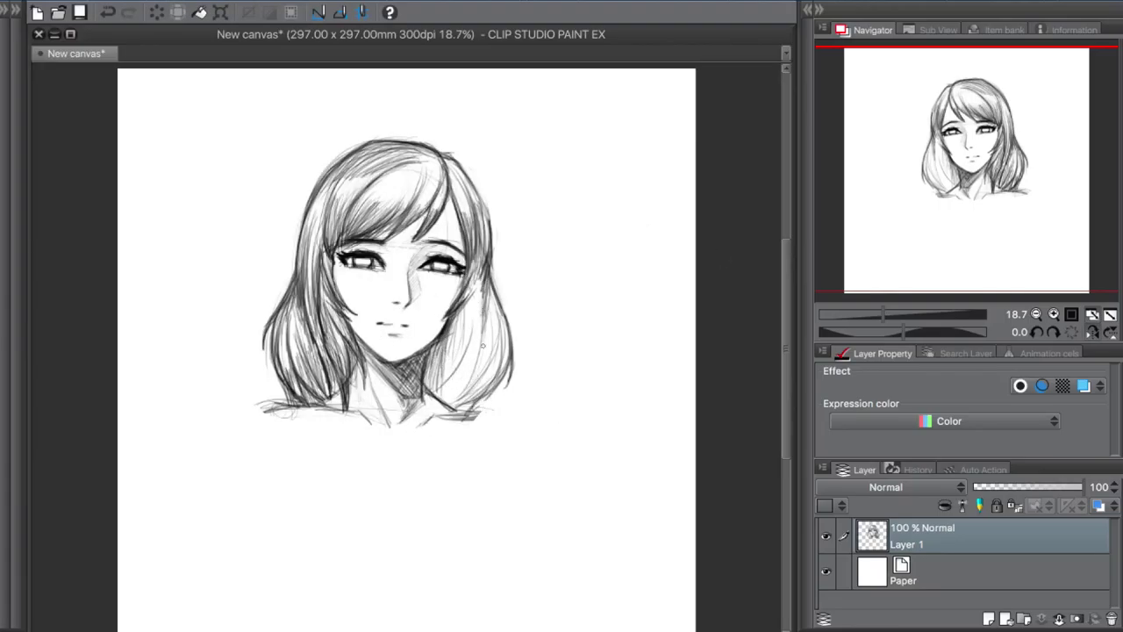
drag(447, 356, 486, 354)
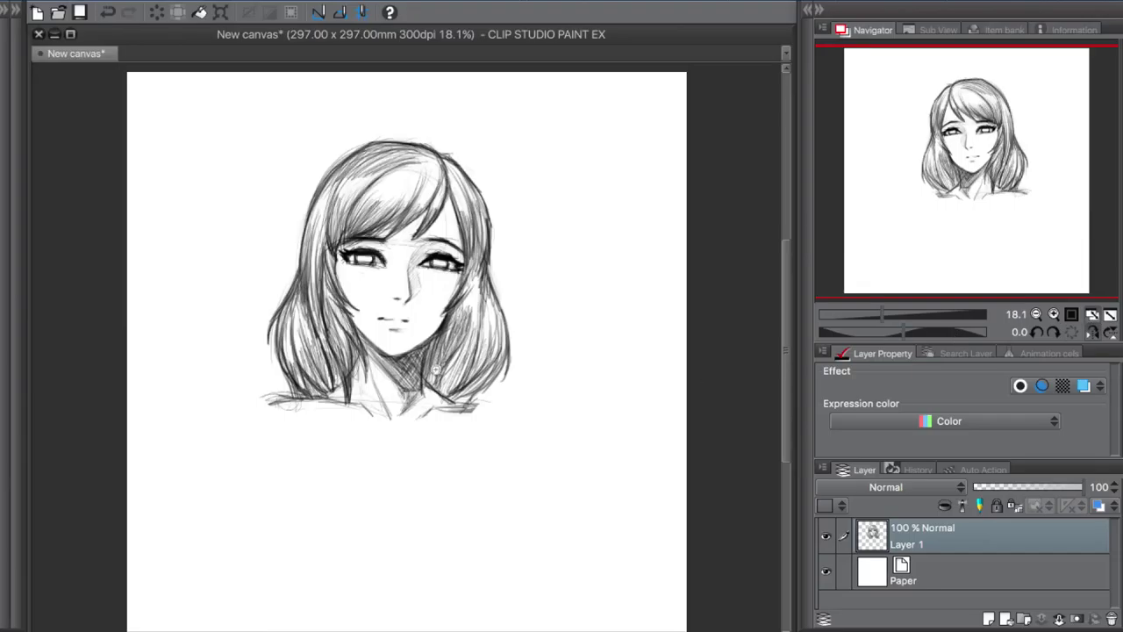
key(ctrl+z)
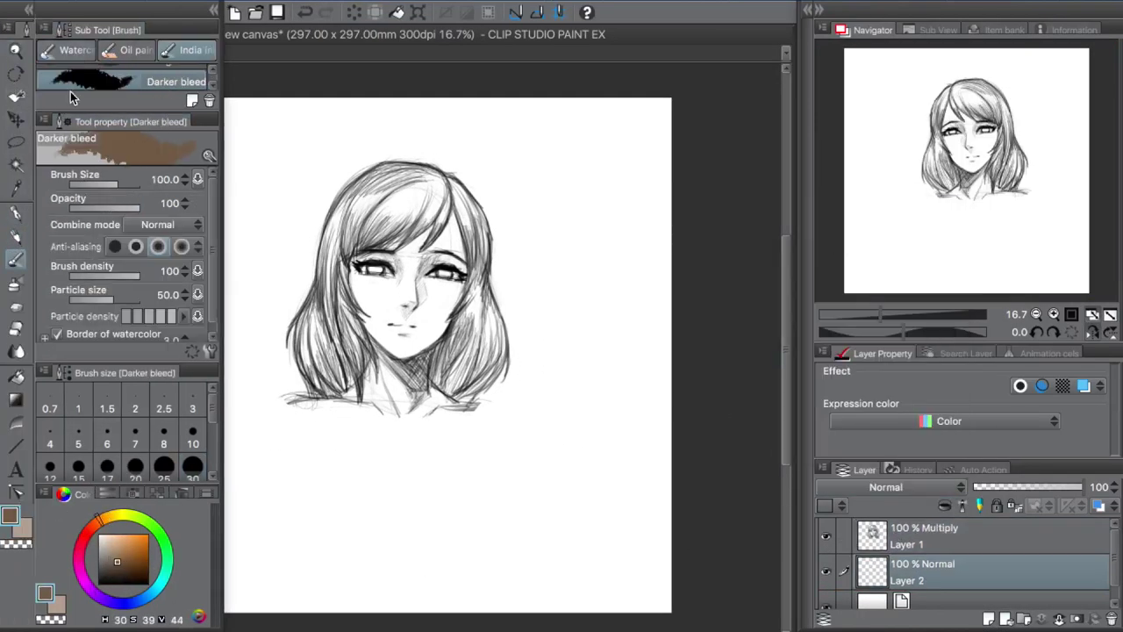
Wash the hair in brown and the face, neck and chest in light peach with transparent watercolour.
click(68, 50)
drag(349, 200, 320, 390)
drag(334, 303, 360, 386)
mouse_move(346, 268)
mouse_down()
mouse_move(355, 368)
mouse_move(346, 330)
mouse_move(355, 202)
mouse_move(393, 169)
mouse_move(435, 180)
mouse_move(427, 202)
mouse_move(364, 230)
mouse_move(413, 198)
mouse_move(439, 219)
mouse_move(424, 193)
mouse_move(452, 189)
mouse_move(479, 264)
mouse_move(496, 358)
mouse_move(438, 386)
mouse_move(483, 272)
mouse_move(465, 298)
mouse_up()
alt+click(374, 303)
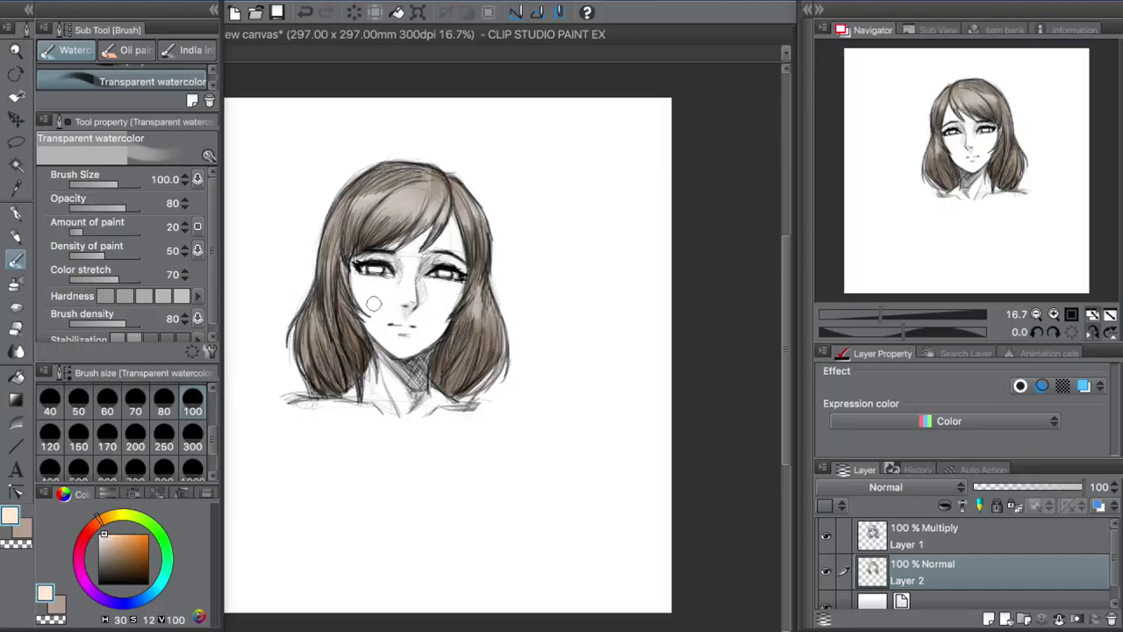
mouse_move(383, 249)
mouse_down()
mouse_move(400, 279)
mouse_move(442, 304)
mouse_up()
drag(423, 422, 348, 424)
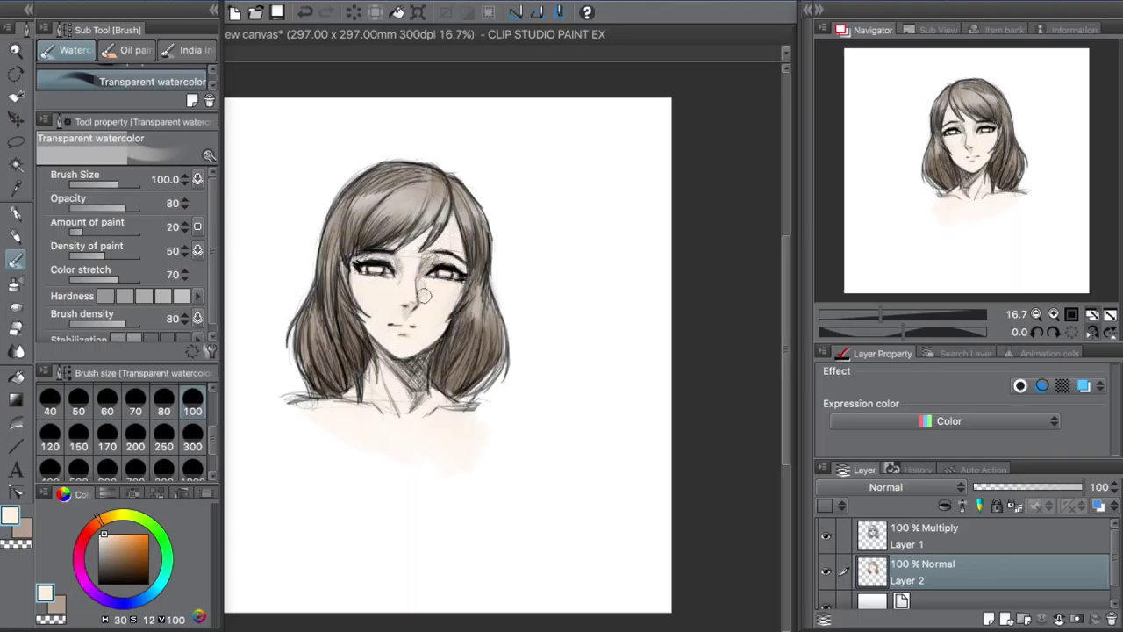
Switch to opaque watercolour, then the pen, changing the colour to dark brown and then white.
alt+click(372, 302)
key(comma)
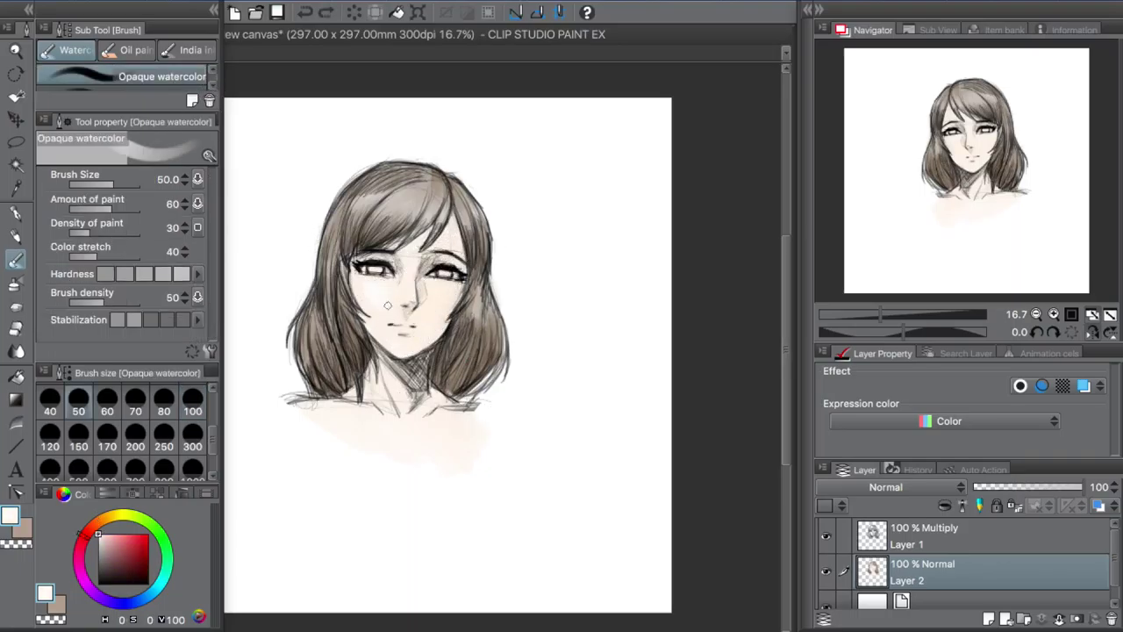
alt+click(378, 357)
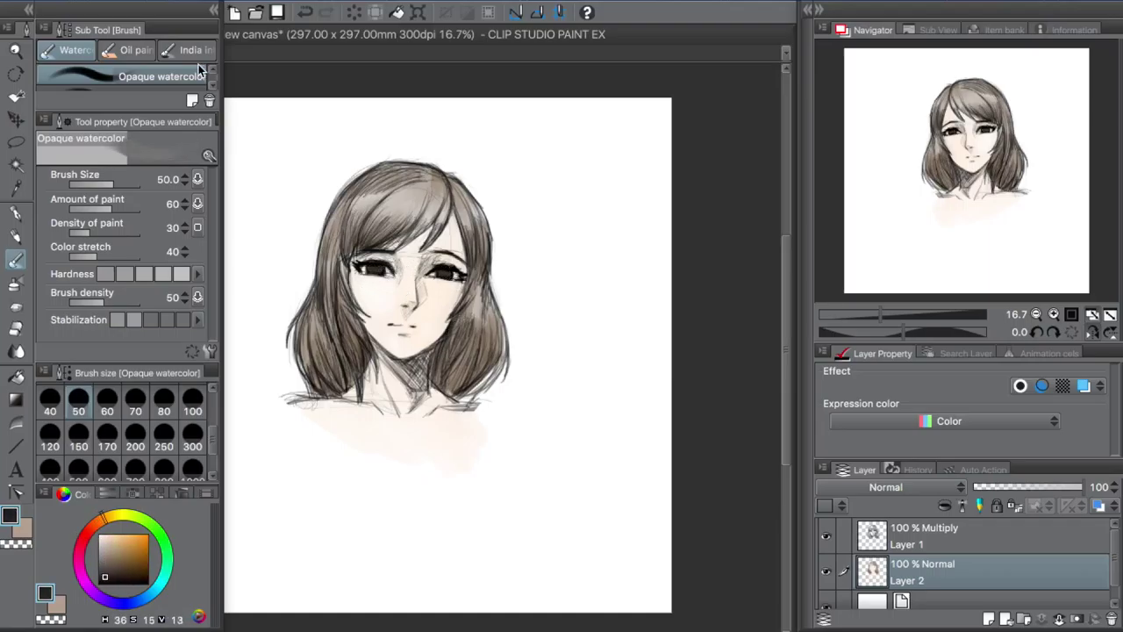
key(p)
alt+click(374, 268)
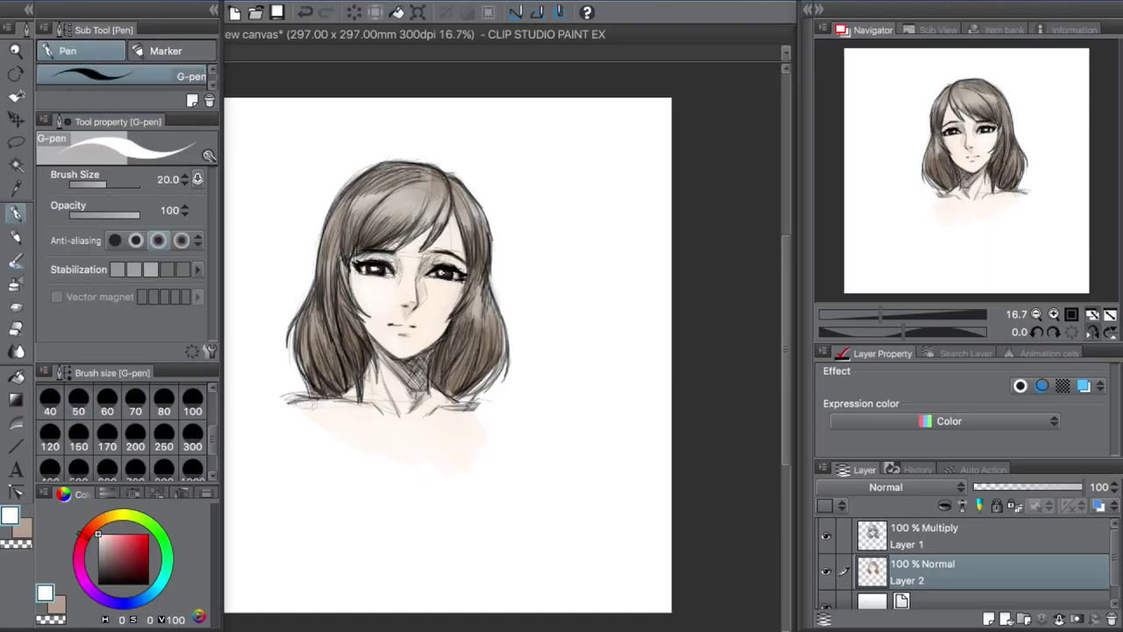
Adjust Hue/Saturation/Luminosity to hue -4, saturation 39 and brightness -6.
key(ctrl+u)
click(870, 293)
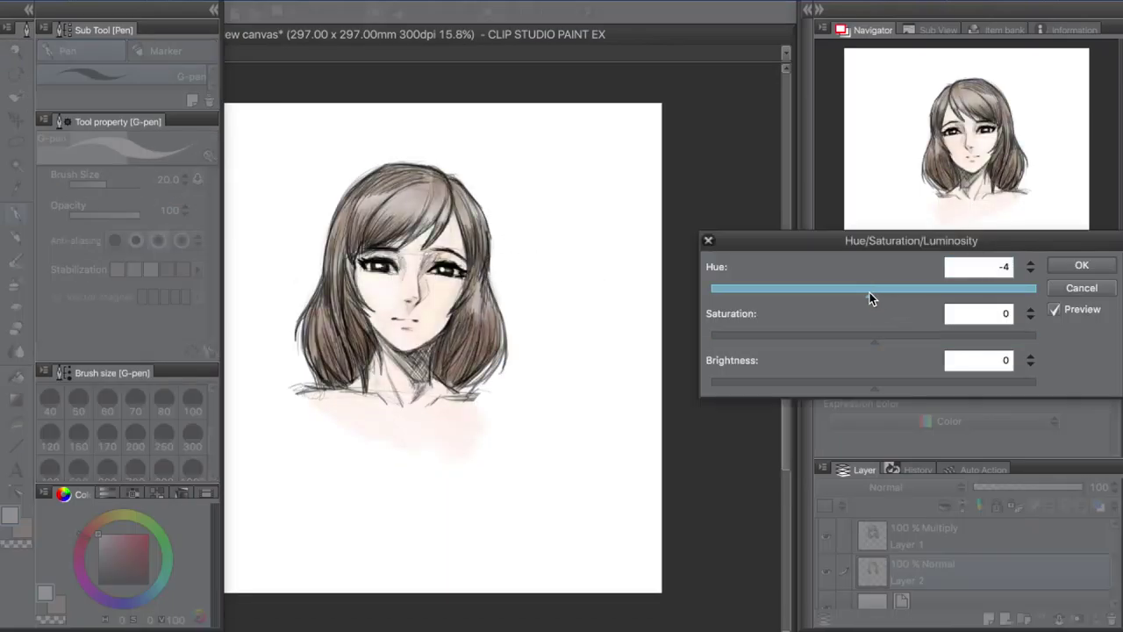
drag(873, 336, 947, 336)
mouse_move(869, 383)
mouse_down()
mouse_move(853, 384)
mouse_move(864, 383)
mouse_up()
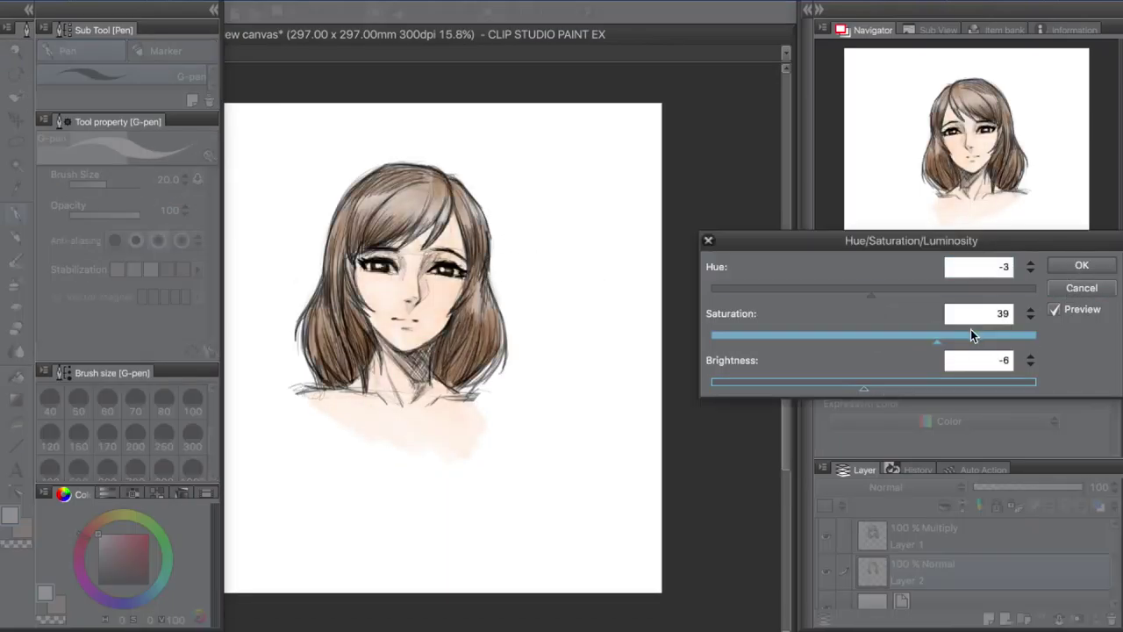
key(Return)
Eyedrop the dark hair brown and shade the bangs and right hair with opaque watercolour.
key(e)
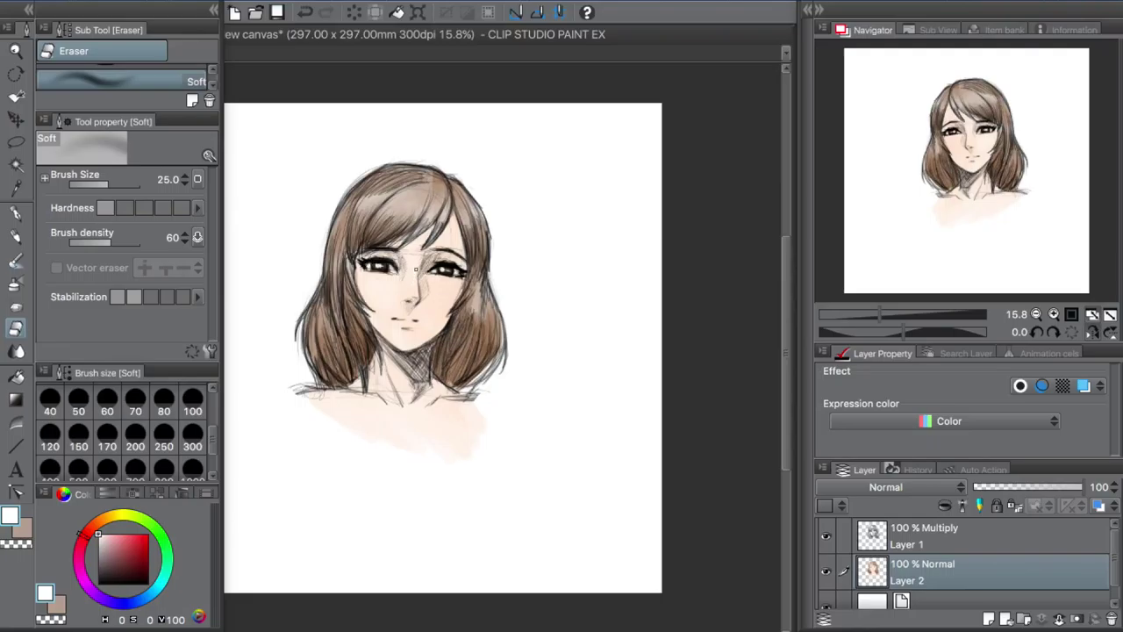
key(b)
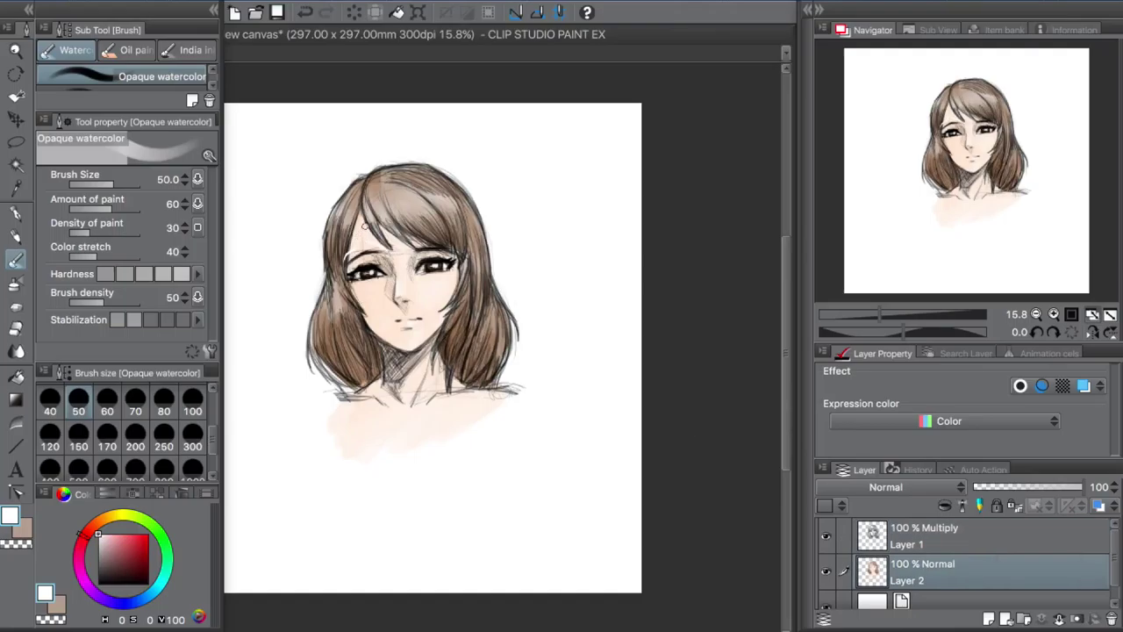
alt+click(347, 250)
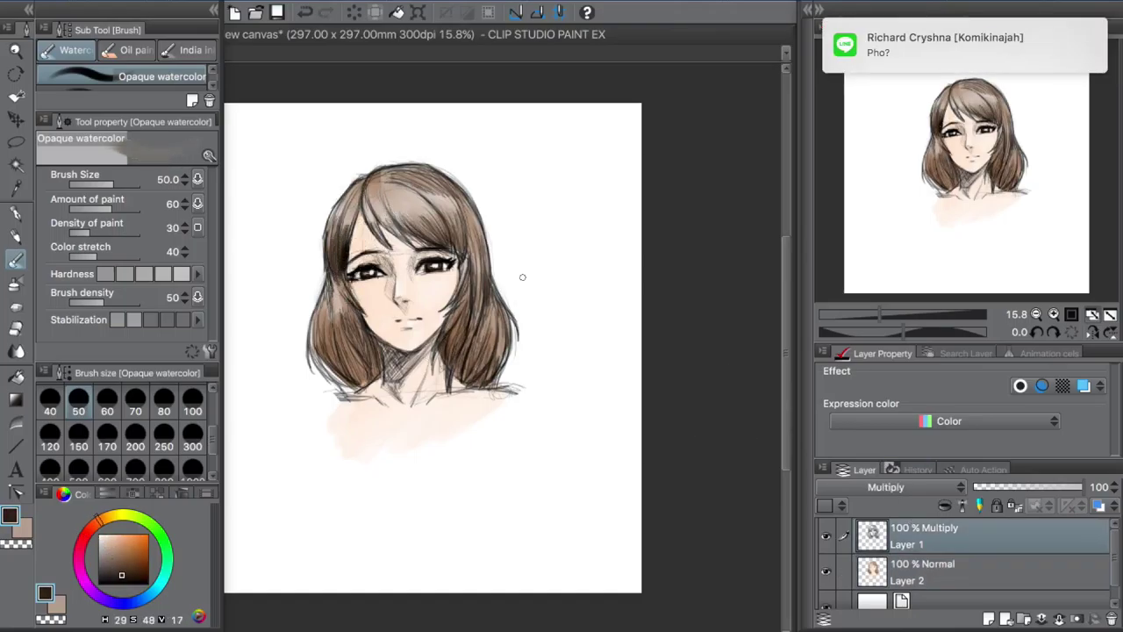
drag(430, 223, 388, 235)
drag(478, 219, 449, 276)
drag(463, 315, 444, 374)
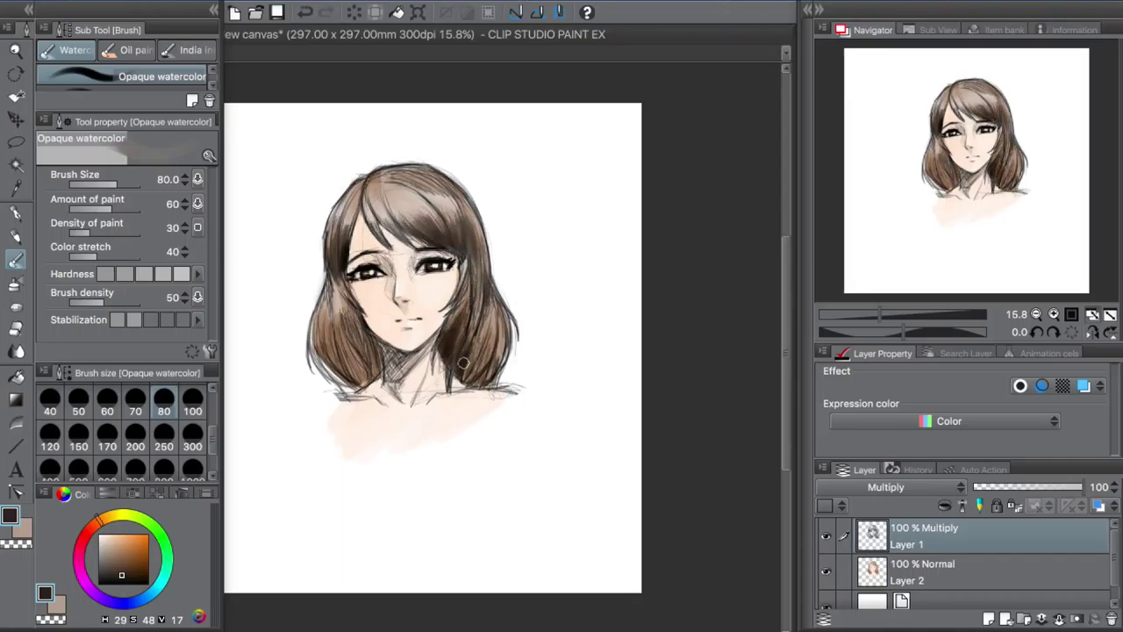
drag(509, 354, 464, 386)
Deepen the shading on the bangs, right side and lower-left hair.
key(e)
key(b)
drag(493, 339, 481, 369)
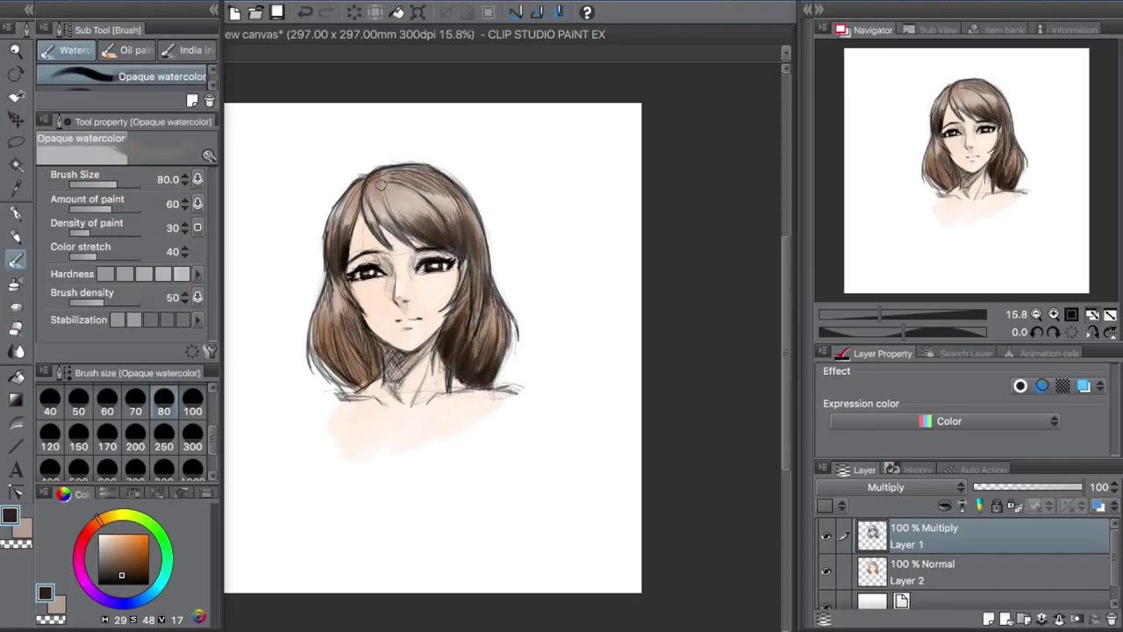
drag(484, 210, 465, 279)
drag(454, 168, 395, 198)
mouse_move(384, 320)
mouse_down()
mouse_move(361, 376)
mouse_move(324, 313)
mouse_up()
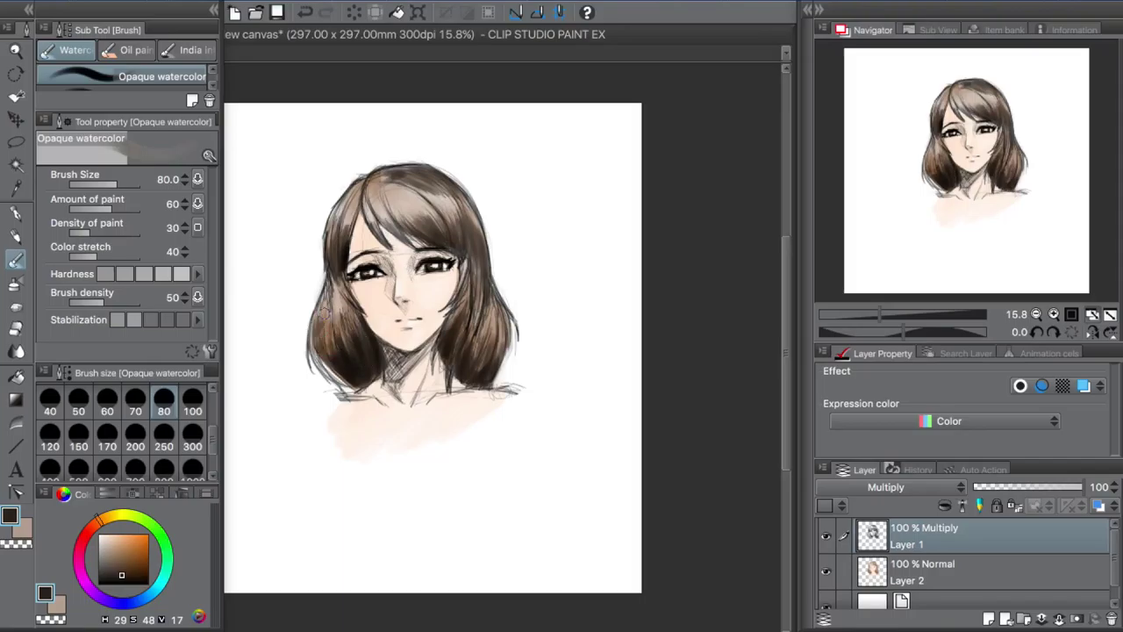
On the colour layer, add white highlights to the bangs and shade the lower hair on both sides.
alt+click(500, 214)
key(alt+bracketleft)
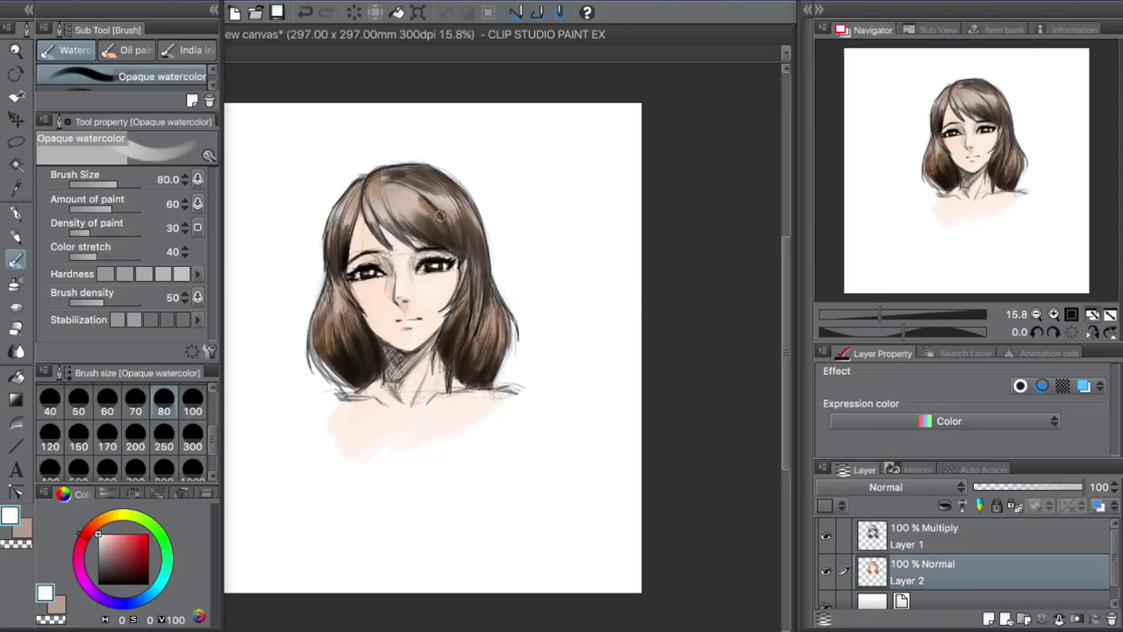
drag(456, 211, 344, 210)
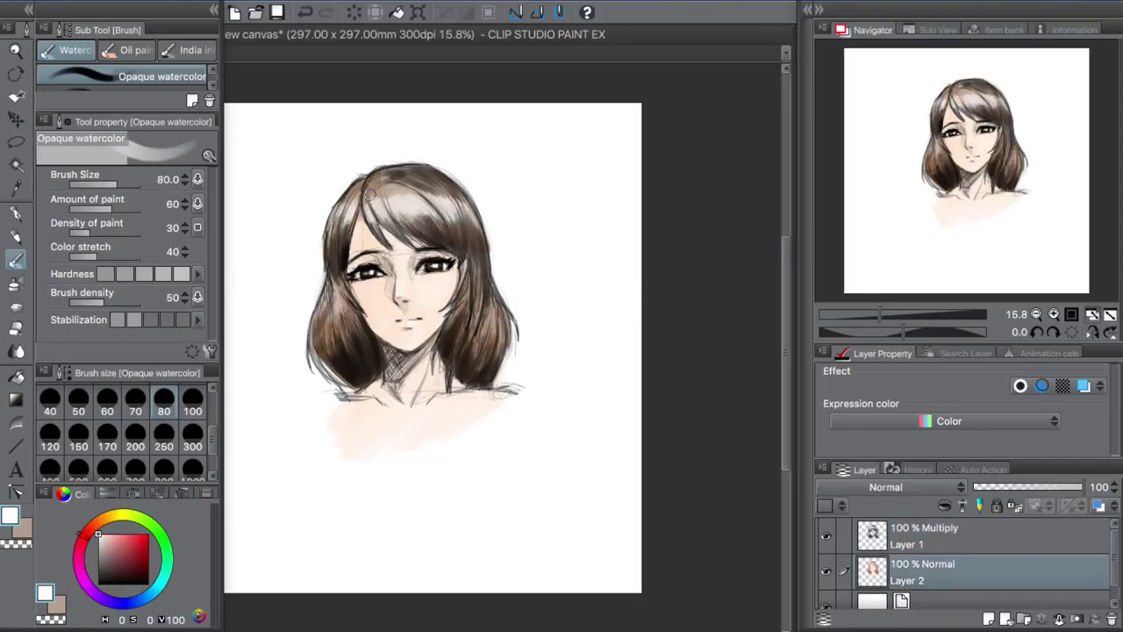
drag(485, 324, 463, 302)
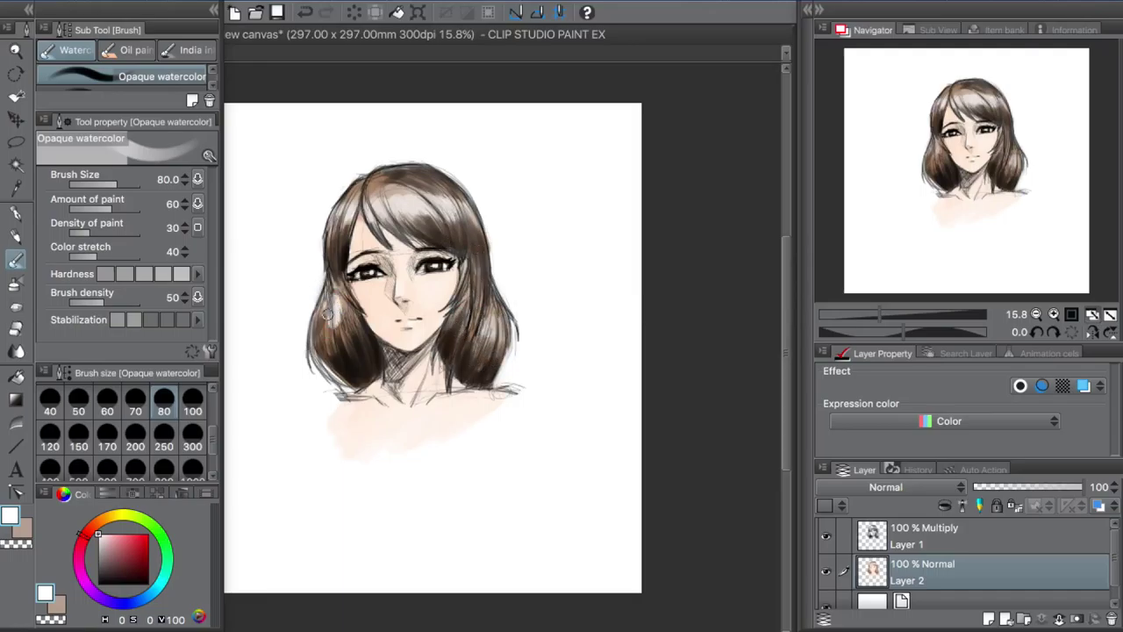
drag(326, 351, 342, 302)
Return to the Multiply sketch layer with opaque watercolour in dark brown, zooming to check the face.
key(alt+bracketright)
key(e)
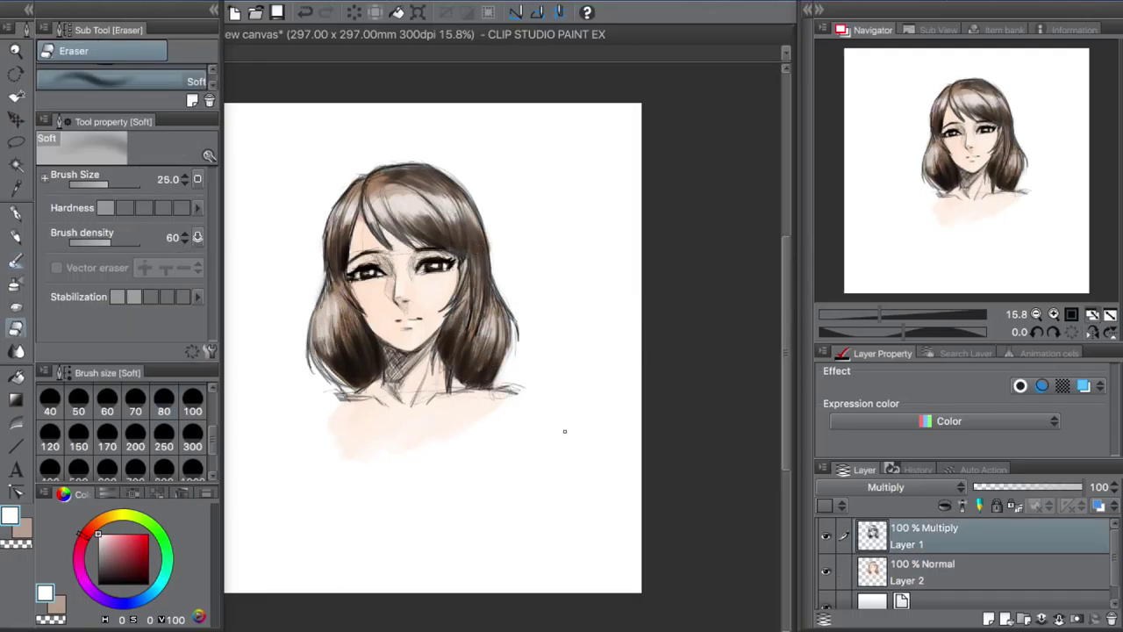
key(b)
alt+click(376, 287)
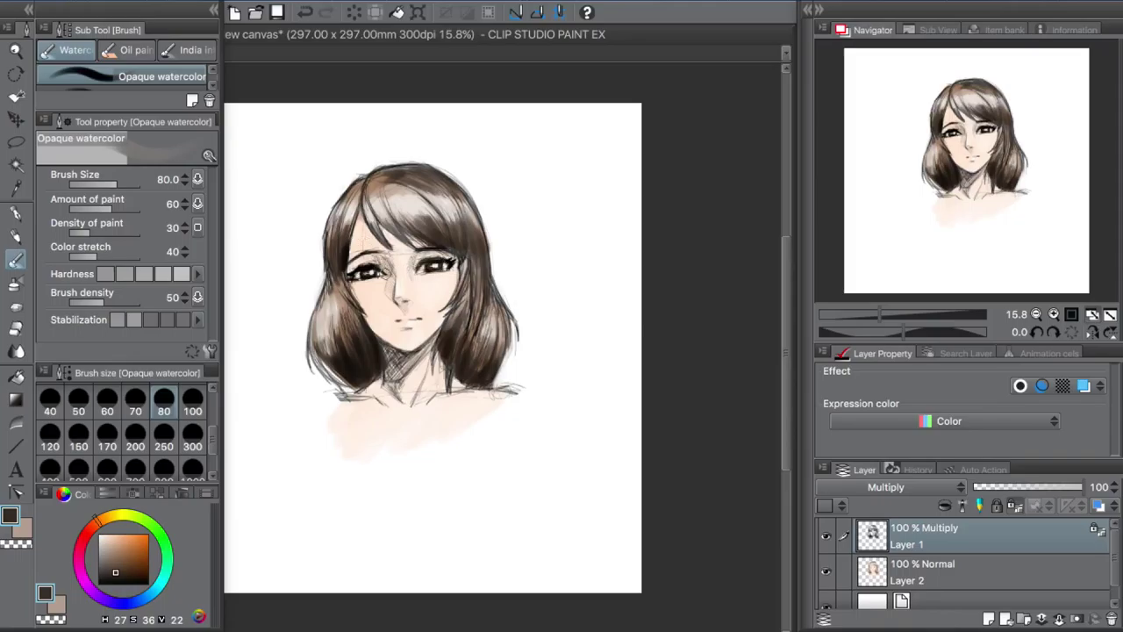
drag(394, 250, 421, 250)
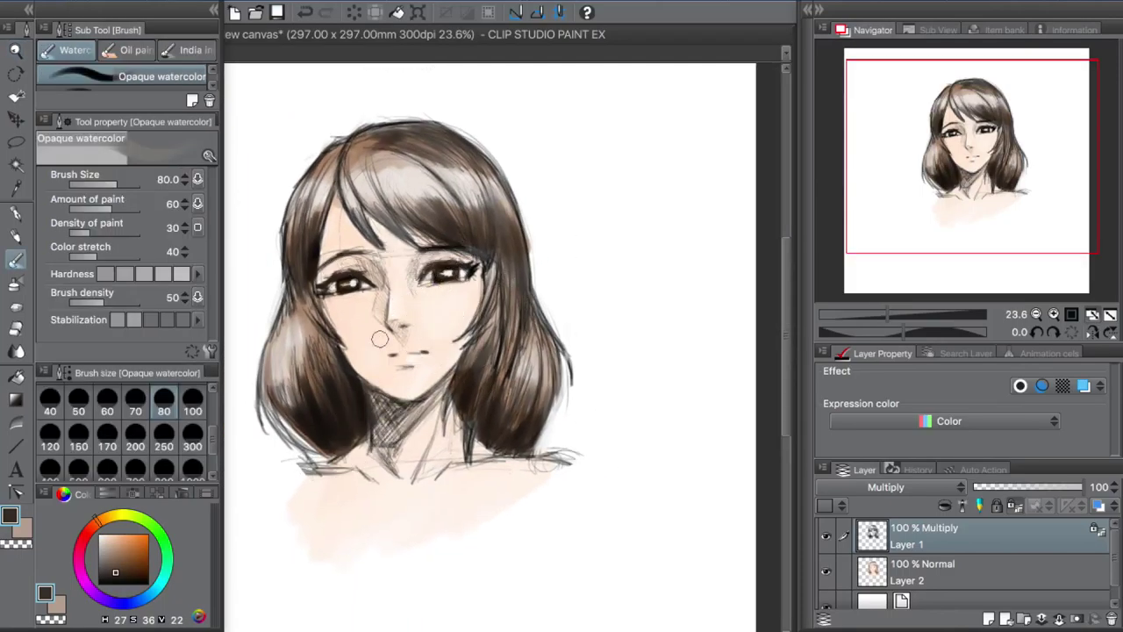
drag(402, 290, 368, 290)
Add a new top layer set to Overlay and pick light pink.
key(ctrl+shift+n)
click(886, 487)
click(886, 354)
Choose light pink and the soft airbrush, and set Layer 3 to Multiply at 63% opacity.
click(107, 544)
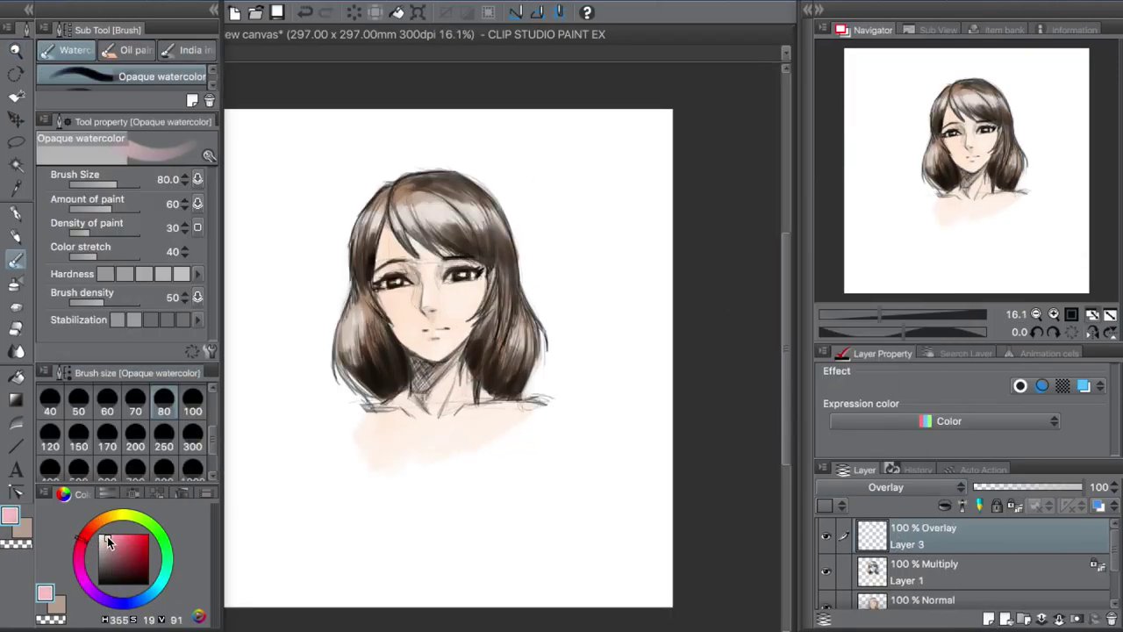
key(b)
click(211, 82)
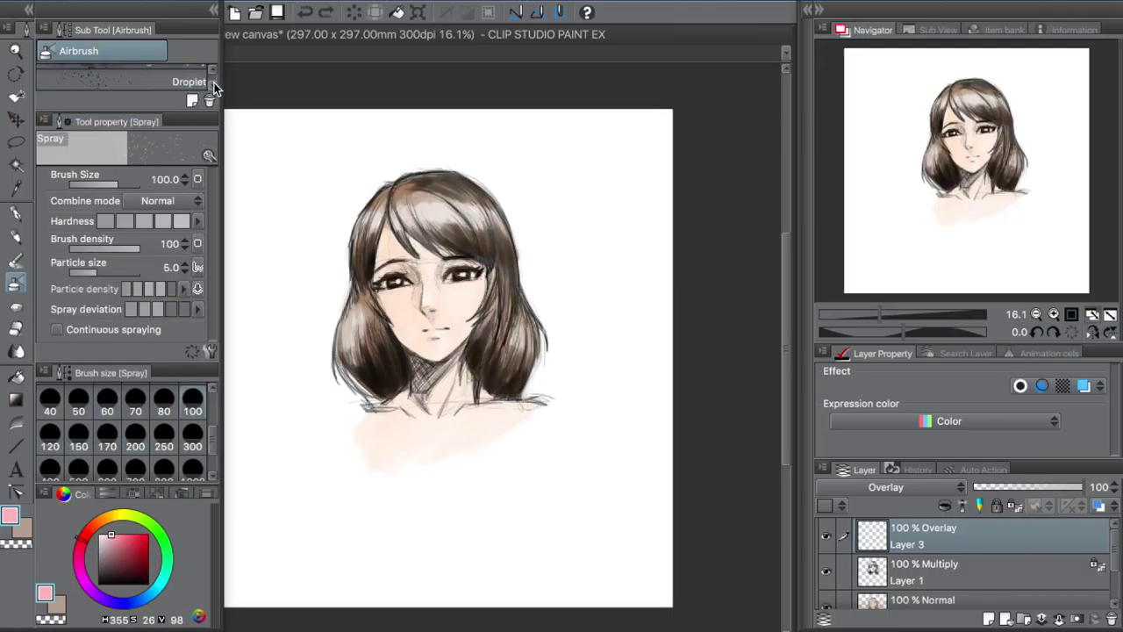
click(886, 487)
click(886, 254)
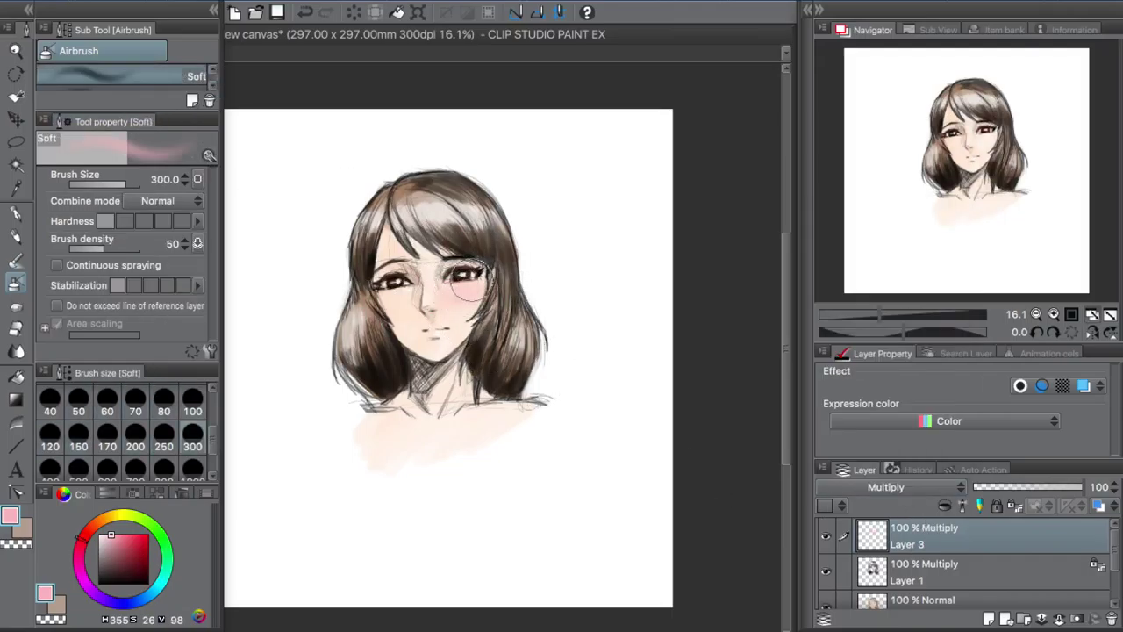
drag(1079, 487, 1041, 487)
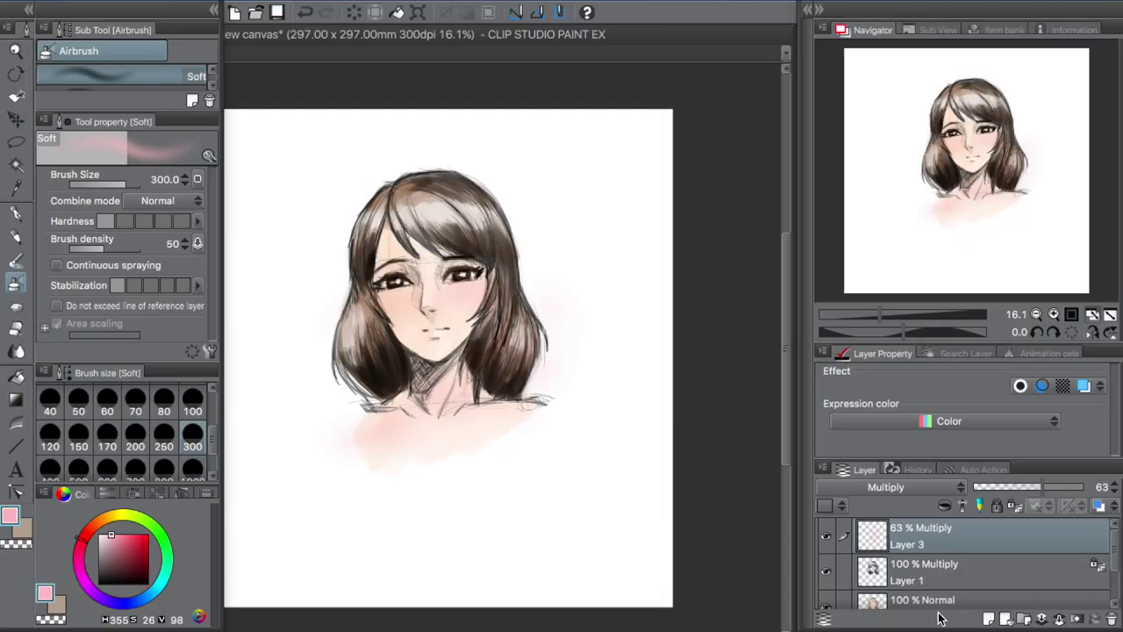
Add Layer 4 in Soft light and airbrush white to brighten the right side of the hair.
click(989, 620)
click(886, 487)
click(887, 465)
click(97, 533)
drag(377, 368, 336, 246)
key(ctrl+z)
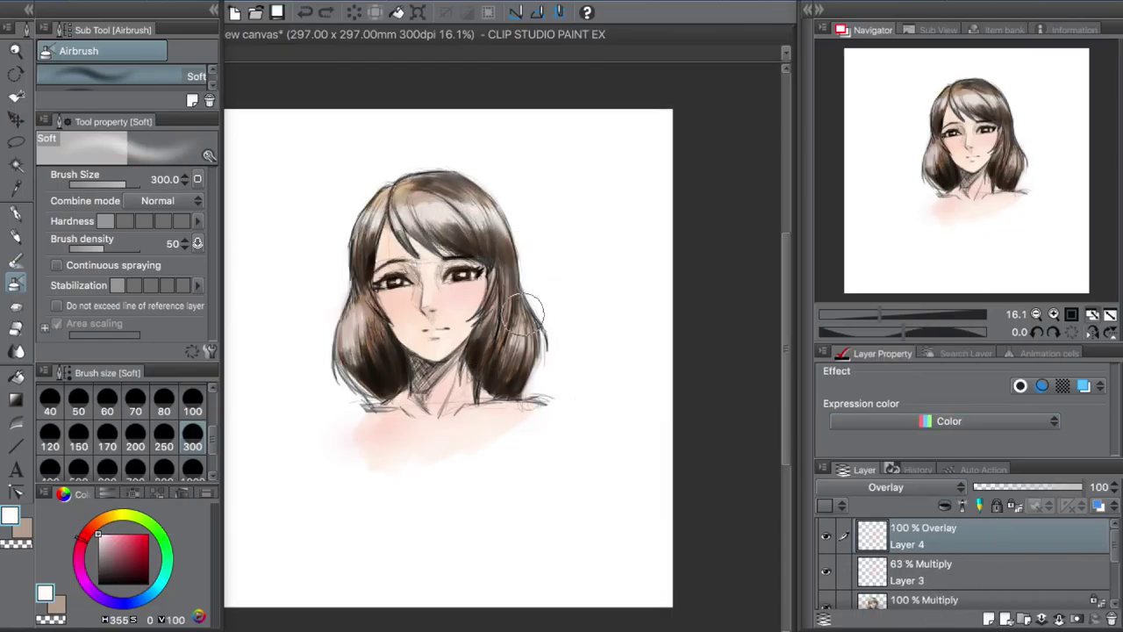
key(ctrl+z)
key(ctrl+z)
key(ctrl+y)
click(895, 489)
click(840, 433)
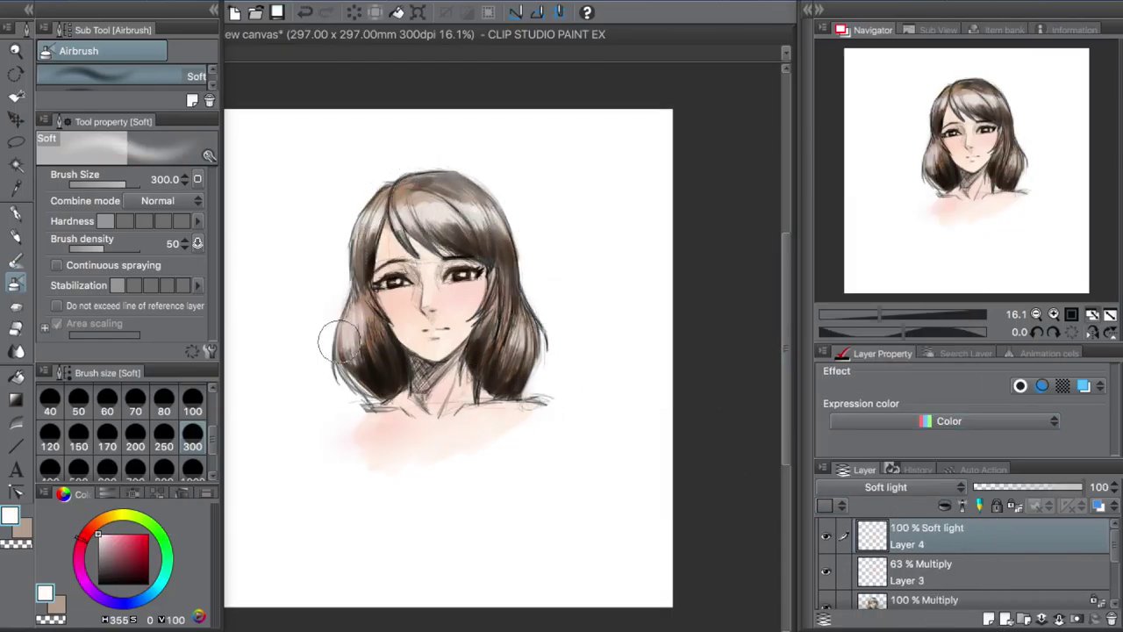
drag(535, 228, 539, 399)
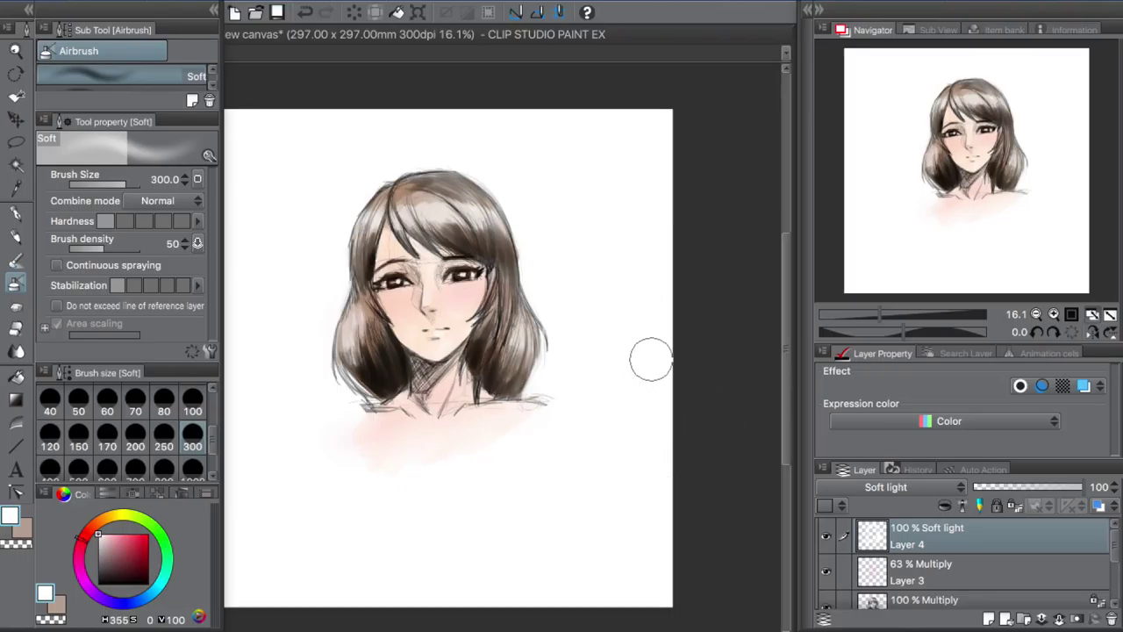
Create Layer 5 for the background and pick a light blue.
key(ctrl+z)
key(ctrl+shift+n)
click(100, 527)
click(147, 599)
click(110, 551)
Airbrush soft blue around the head and add a darker blue watercolour stroke.
mouse_move(439, 188)
mouse_down()
mouse_move(431, 156)
mouse_move(321, 306)
mouse_move(554, 181)
mouse_move(575, 343)
mouse_up()
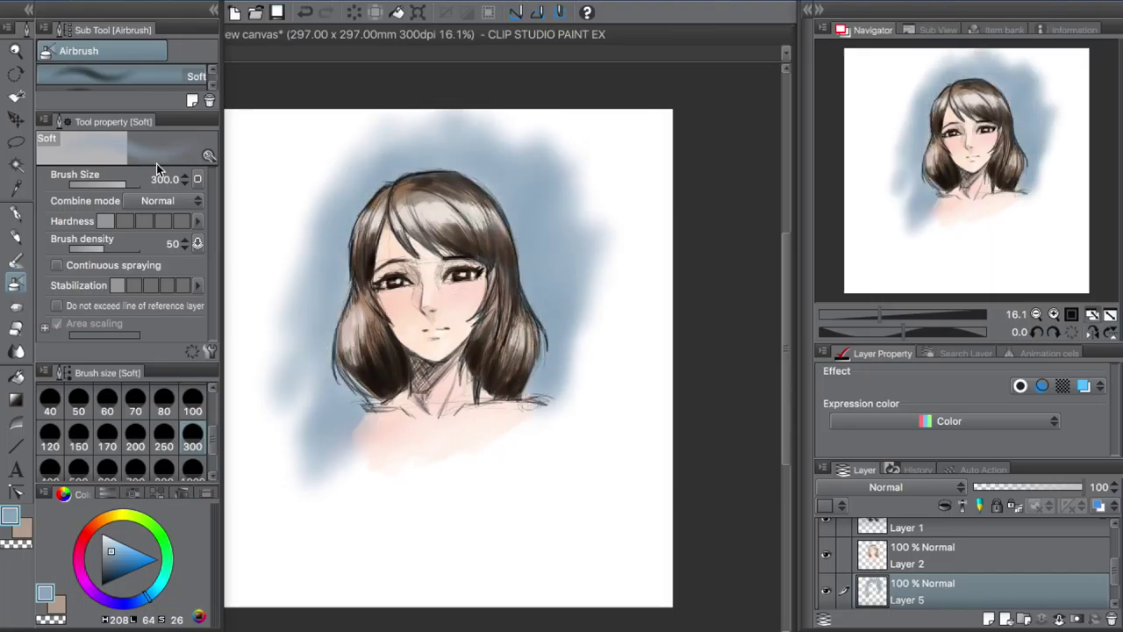
key(b)
mouse_move(386, 140)
mouse_down()
mouse_move(399, 188)
mouse_move(325, 237)
mouse_move(321, 281)
mouse_move(500, 157)
mouse_move(514, 175)
mouse_move(594, 193)
mouse_move(574, 376)
mouse_move(437, 488)
mouse_move(275, 431)
mouse_move(557, 368)
mouse_move(659, 386)
mouse_up()
click(201, 88)
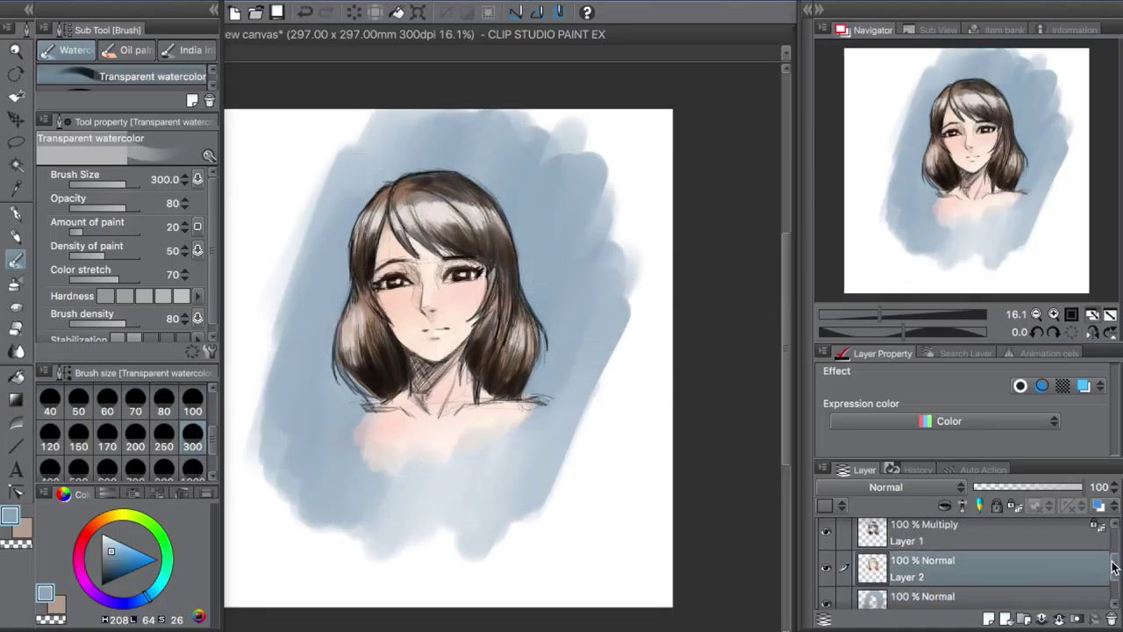
Transform and confirm the layer, then set the brush size to 100 and pick dark brown.
key(ctrl+t)
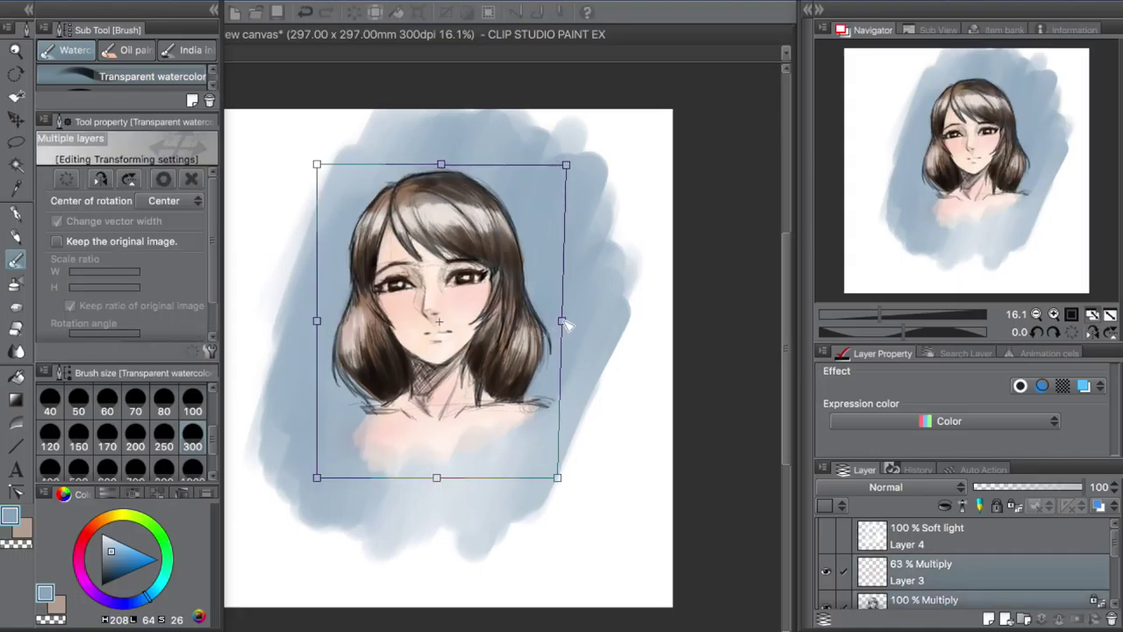
key(Return)
scroll(1117, 561, down, 1)
scroll(1117, 563, down, 1)
key(bracketleft)
key(bracketleft)
key(bracketleft)
alt+click(496, 274)
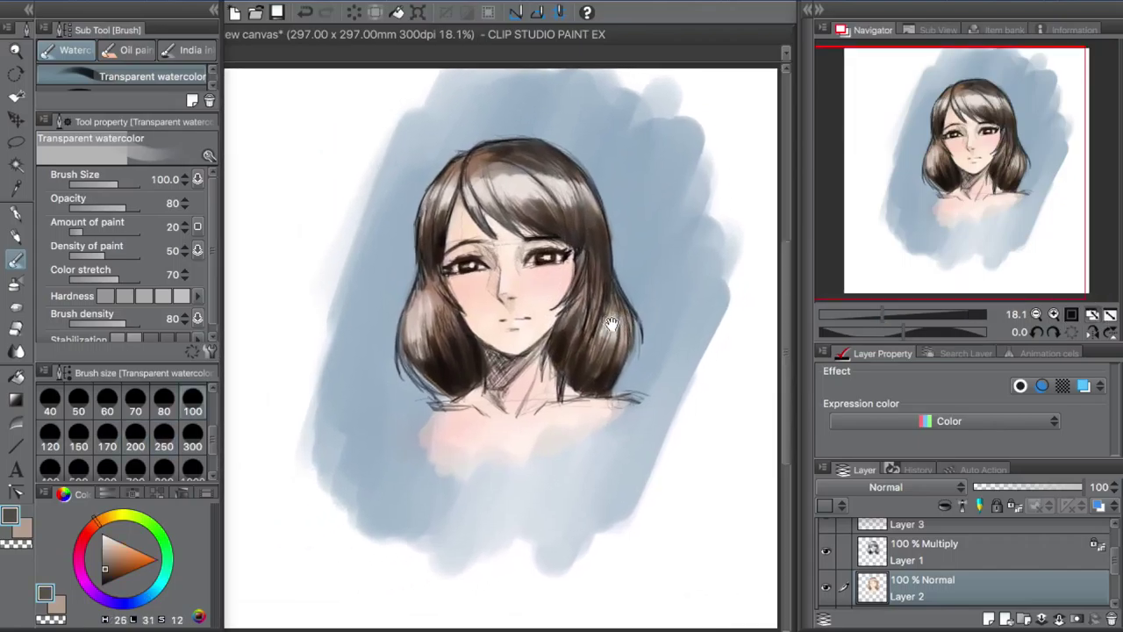
Zoom on the face, choose the pen in a lighter brown, then make the Multiply lineart layer active.
drag(590, 159, 408, 167)
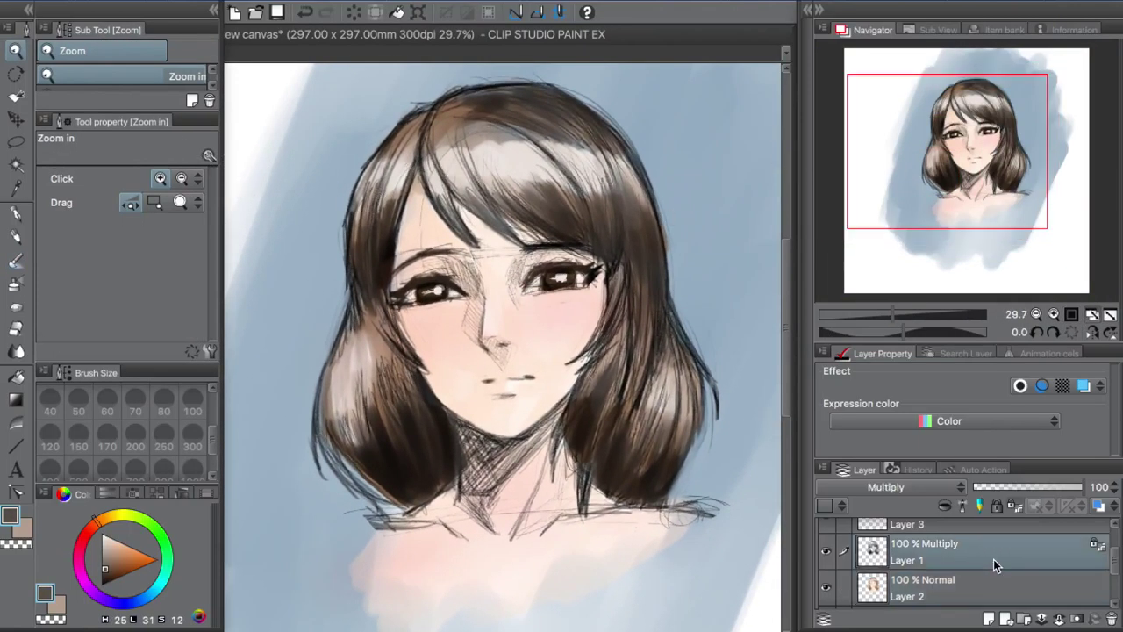
scroll(993, 559, up, 1)
scroll(976, 548, down, 1)
key(p)
alt+click(556, 280)
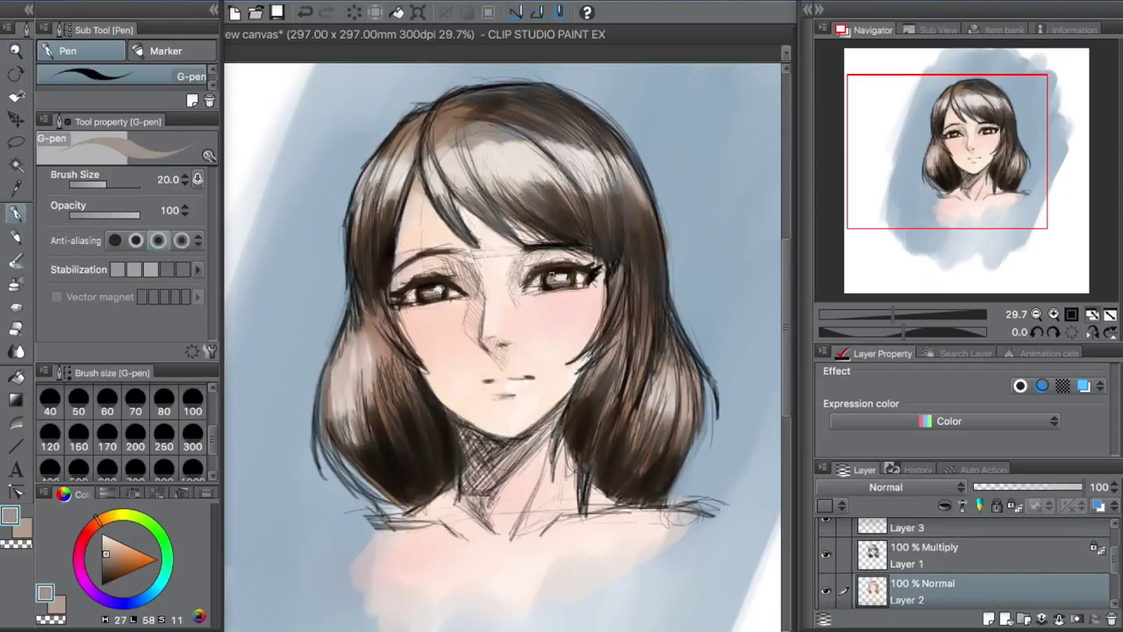
drag(551, 274, 537, 125)
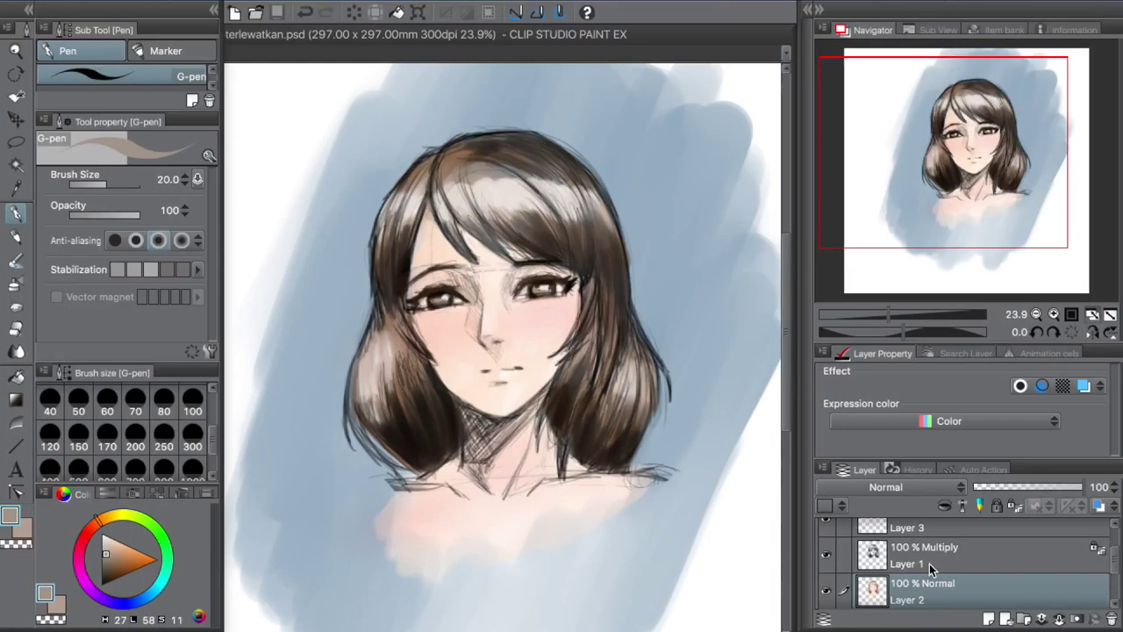
click(930, 563)
With the rough pencil, draw dark strokes along the lower-right and lower-left hair ends.
key(p)
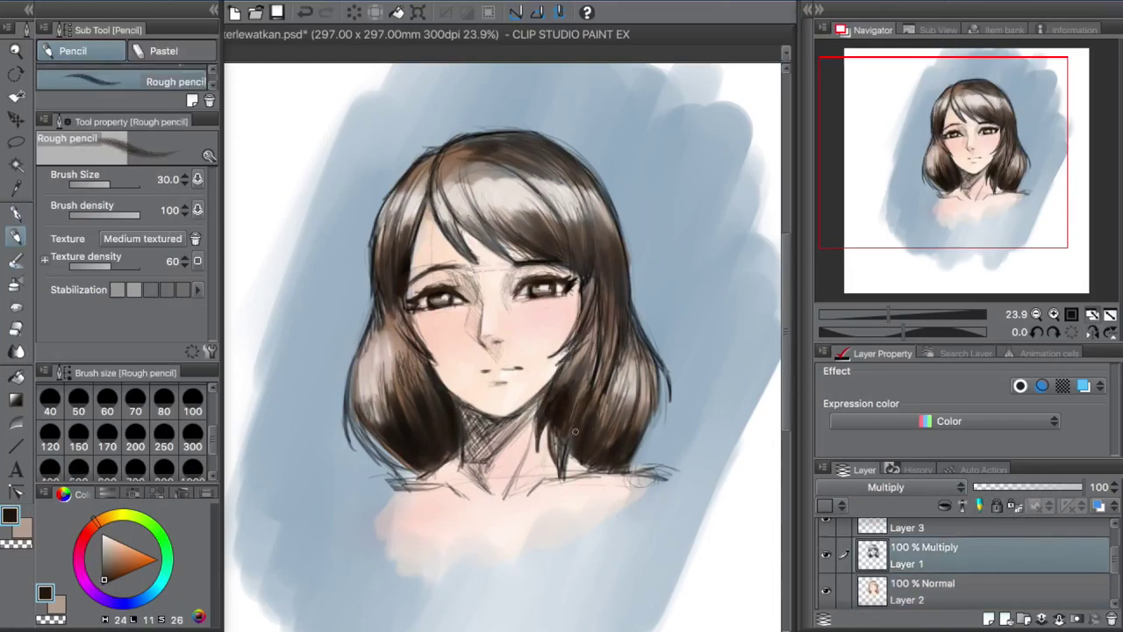
drag(554, 443, 562, 505)
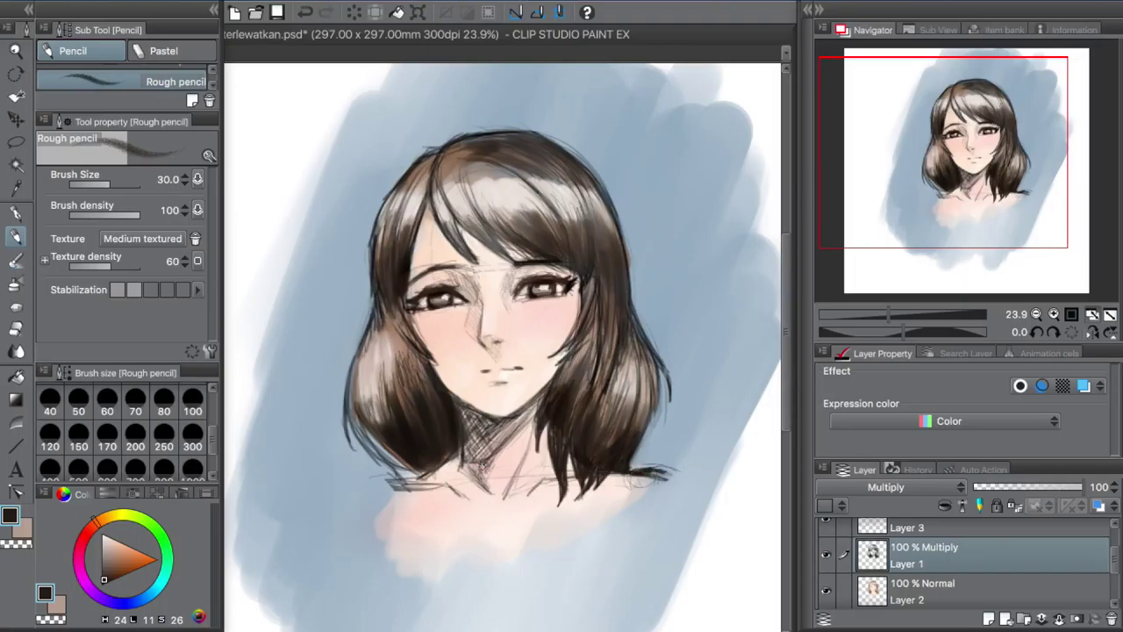
drag(621, 393, 604, 452)
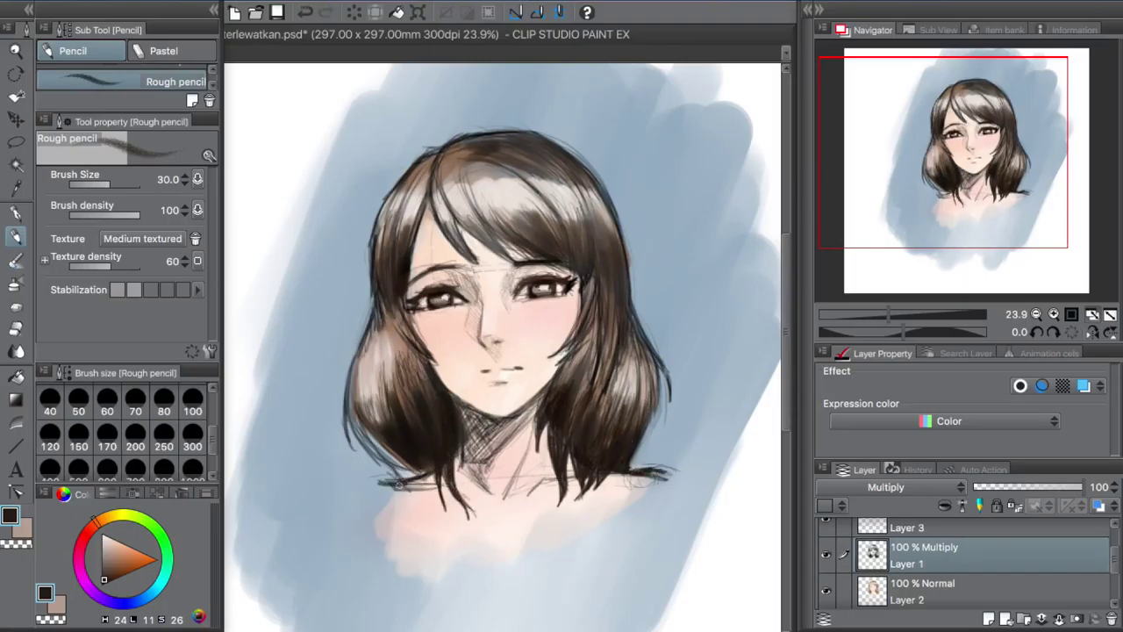
drag(399, 484, 379, 433)
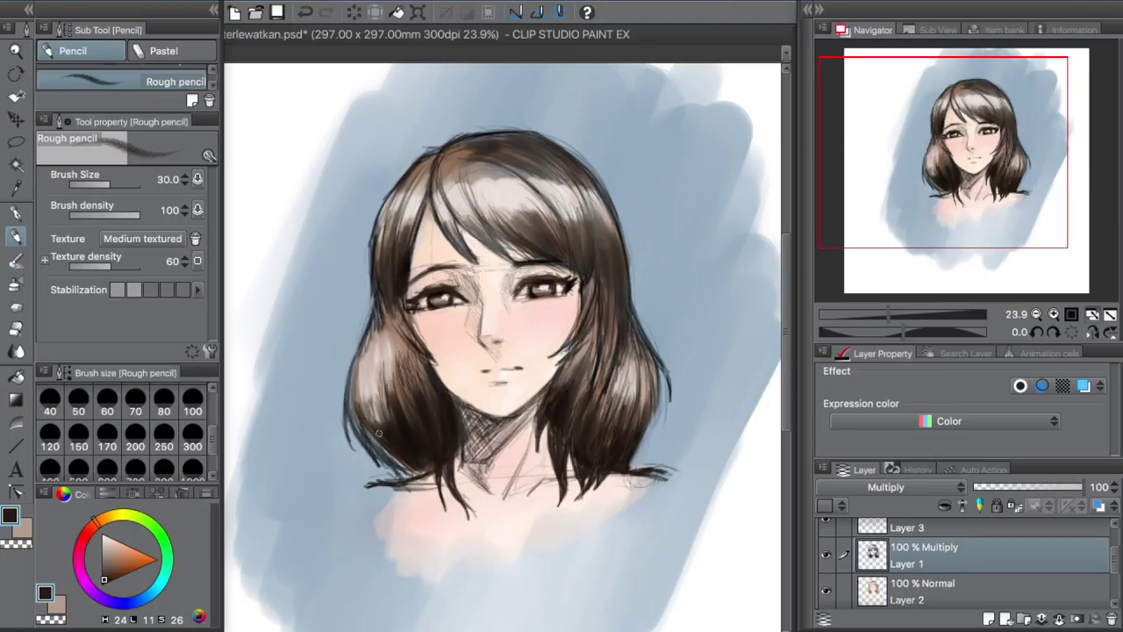
alt+click(465, 422)
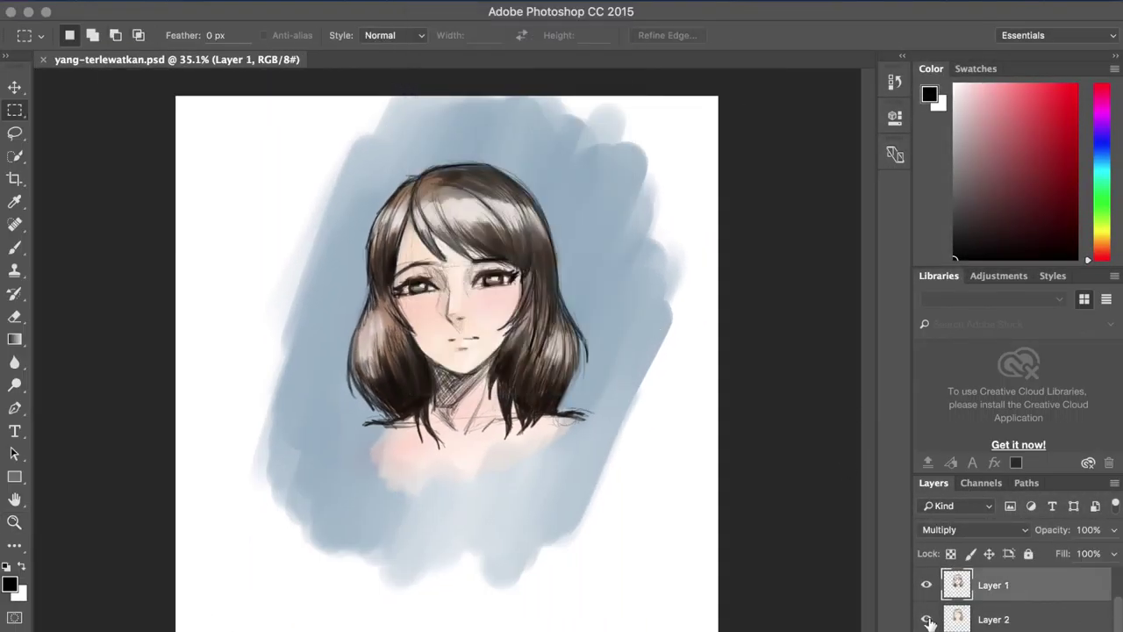
click(927, 619)
click(430, 133)
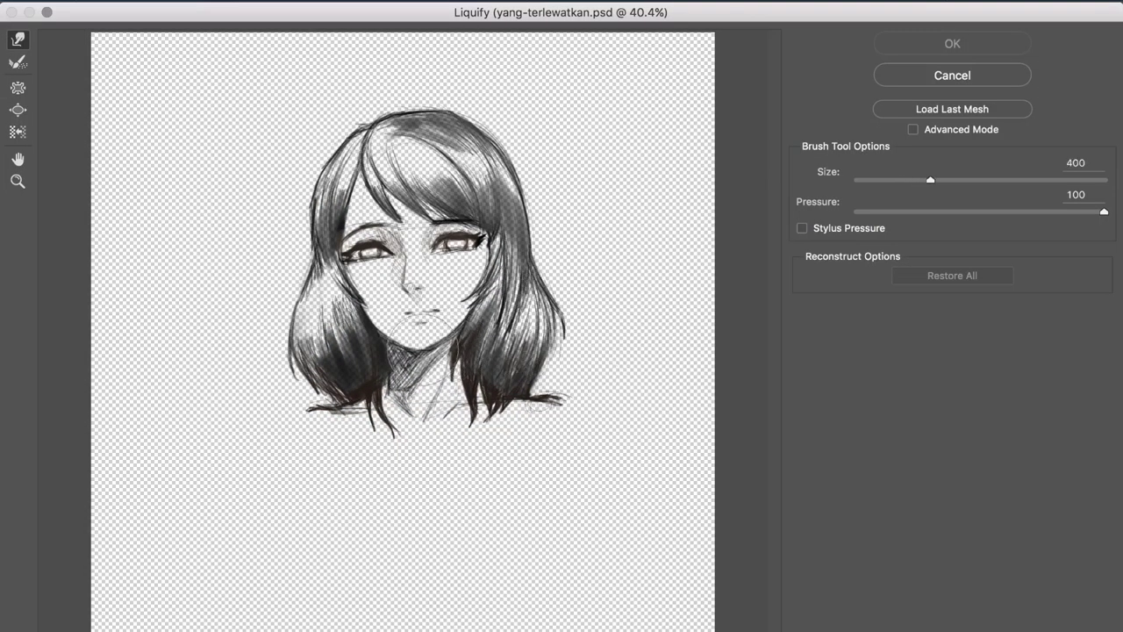
key(bracketright)
key(bracketright)
key(bracketright)
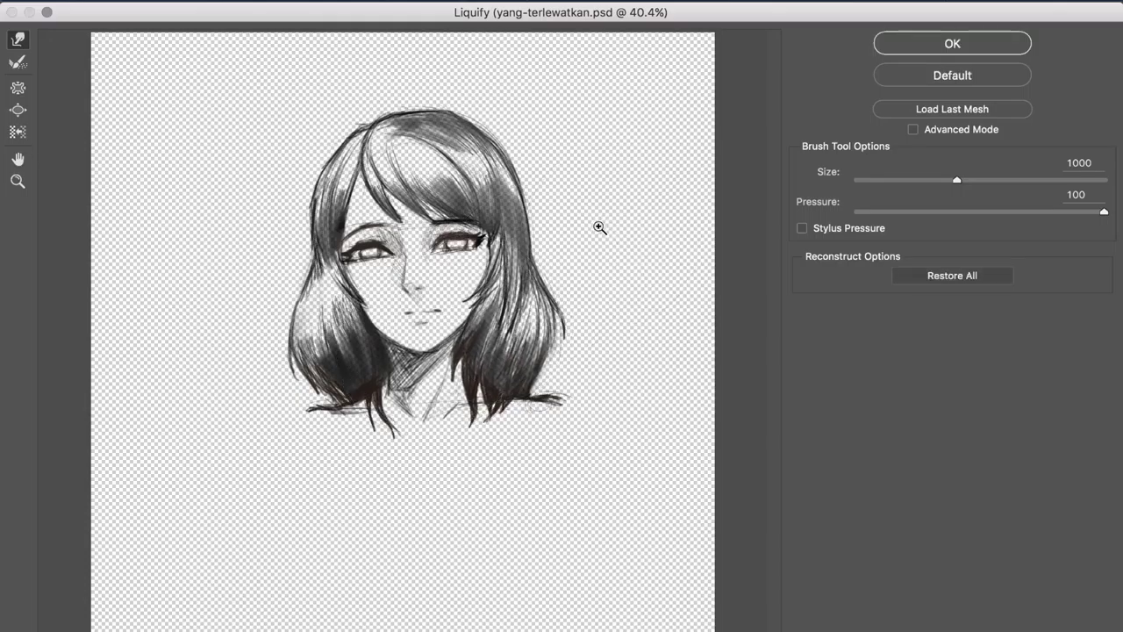
key(bracketright)
key(bracketright)
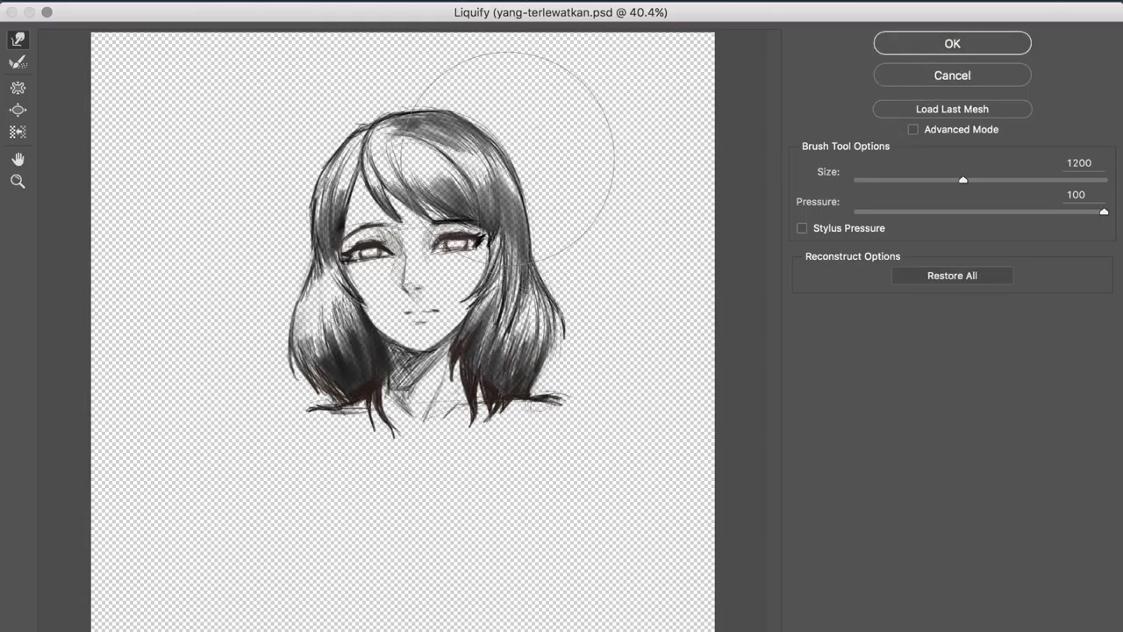
key(bracketright)
key(bracketright)
key(bracketright)
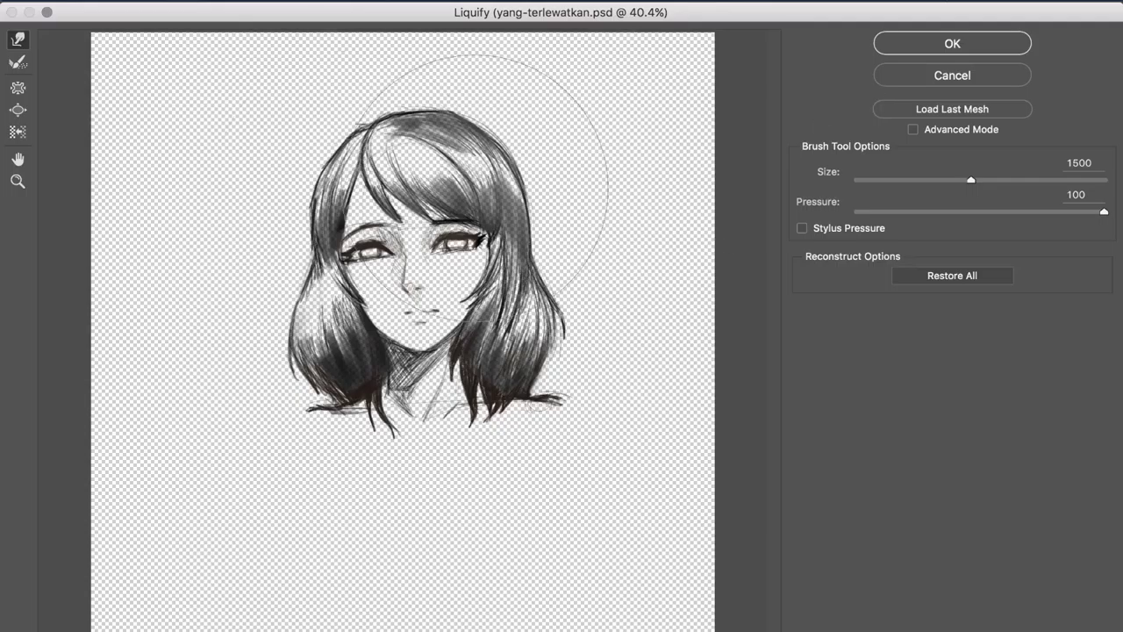
key(Return)
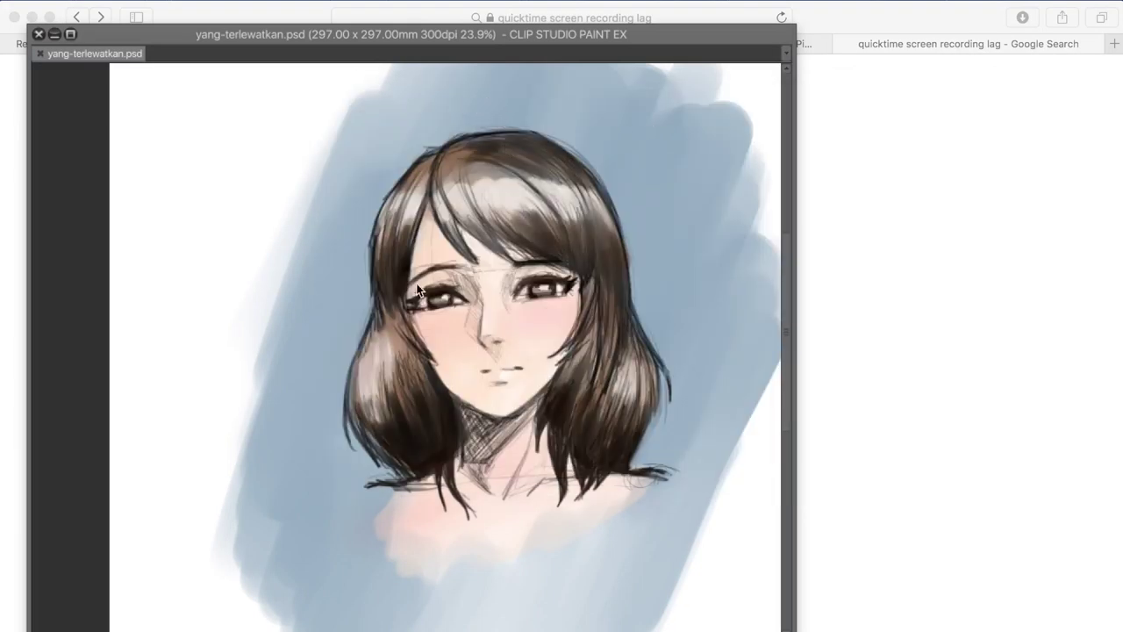
Scale the blue background layer to 110% and save the file.
key(ctrl+t)
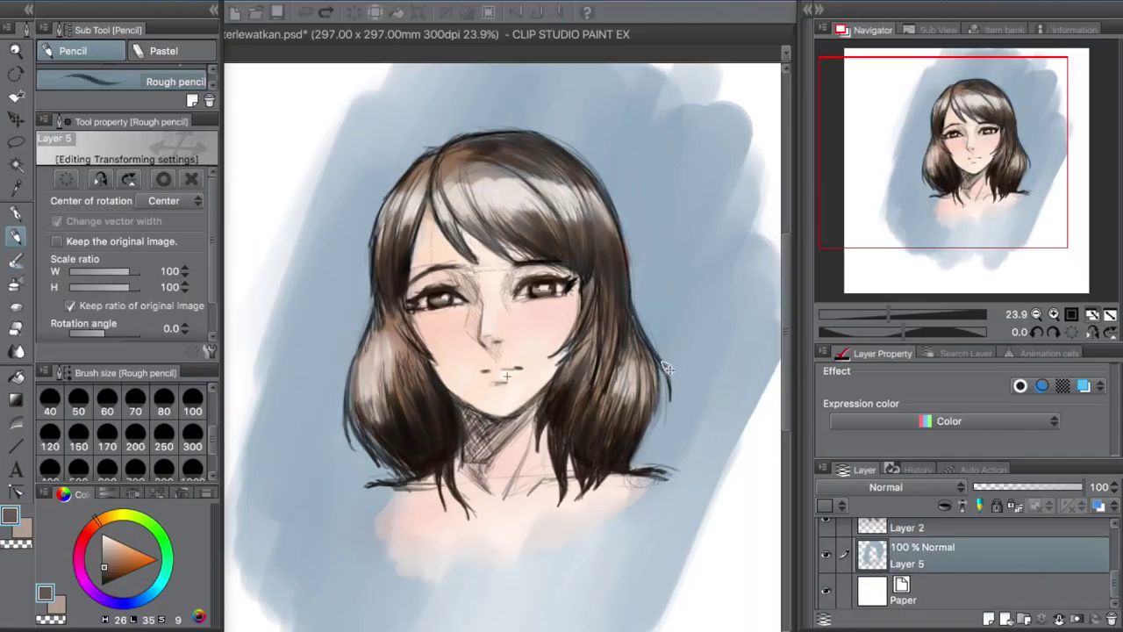
scroll(667, 369, down, 2)
drag(782, 363, 752, 359)
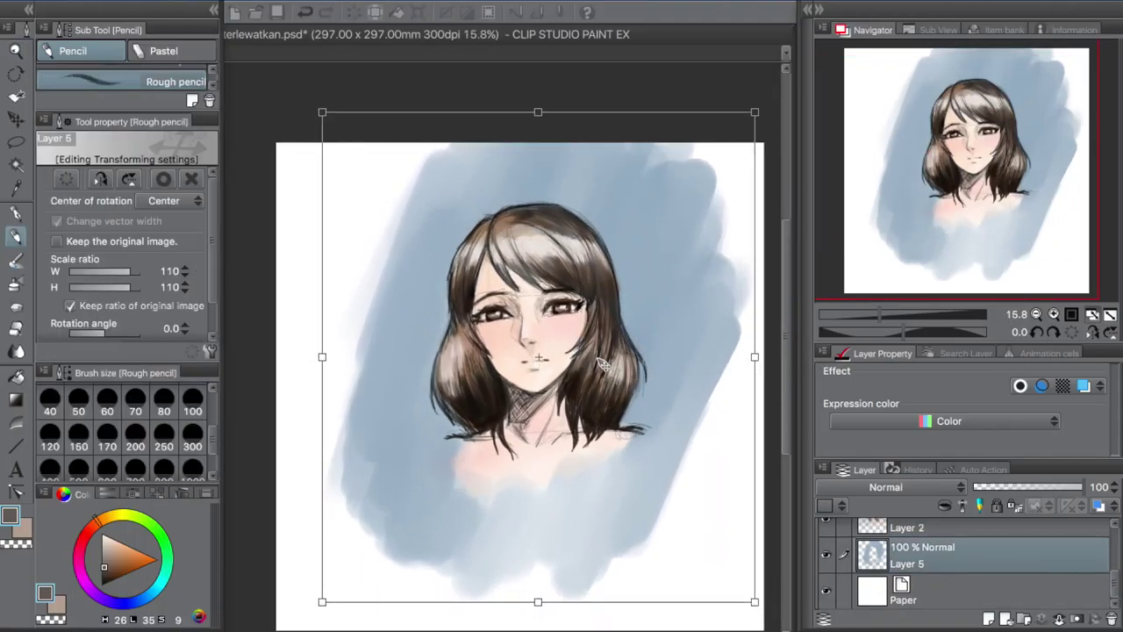
key(Return)
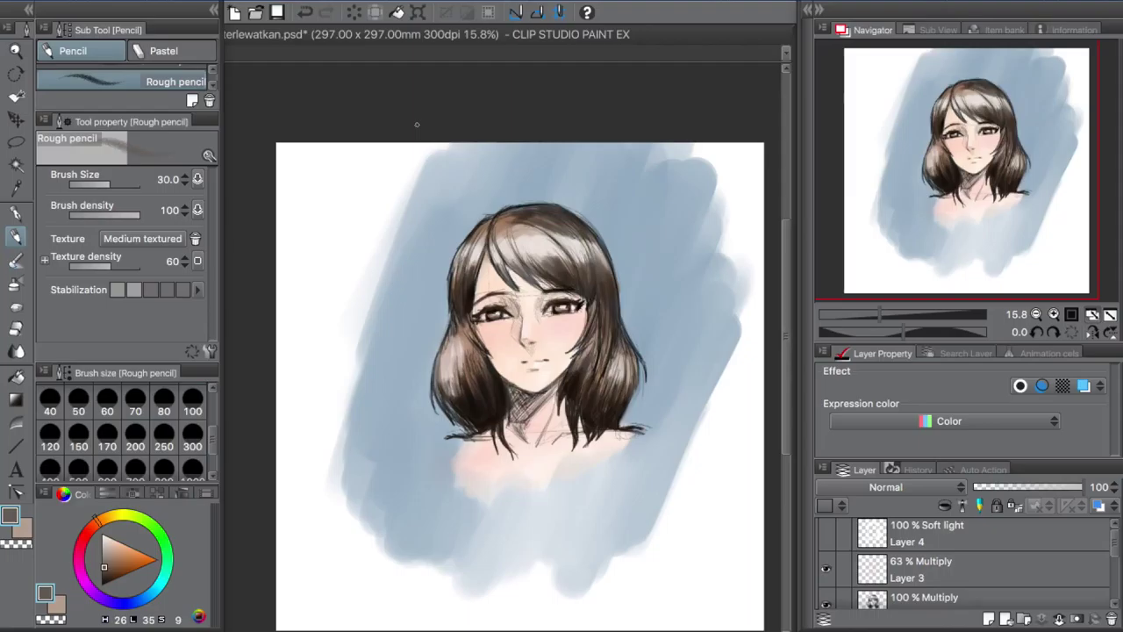
key(ctrl+s)
On the 63% Multiply blush layer, tint the lips soft pink with watercolour and refine with the soft eraser.
key(b)
scroll(1114, 574, down, 3)
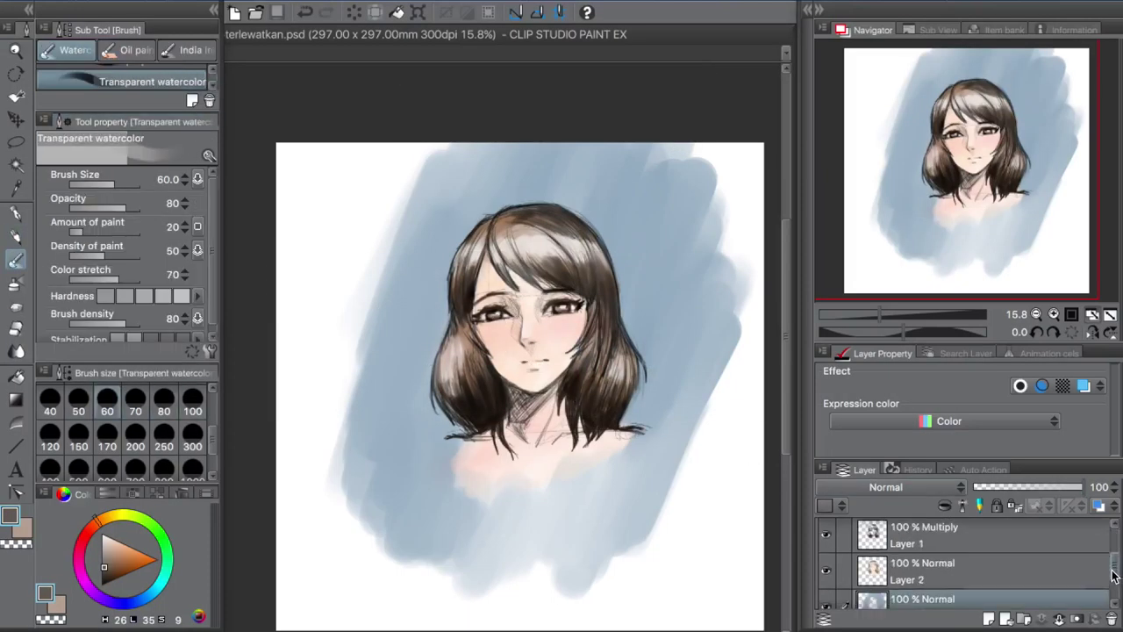
scroll(1114, 575, up, 3)
click(965, 571)
click(124, 545)
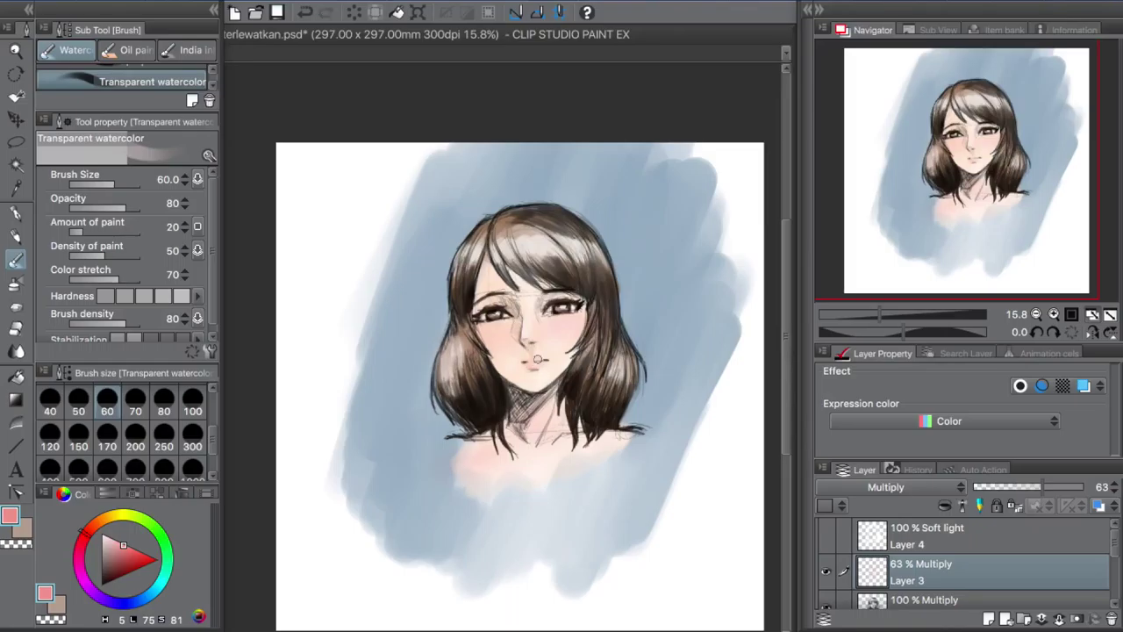
scroll(552, 333, up, 4)
key(e)
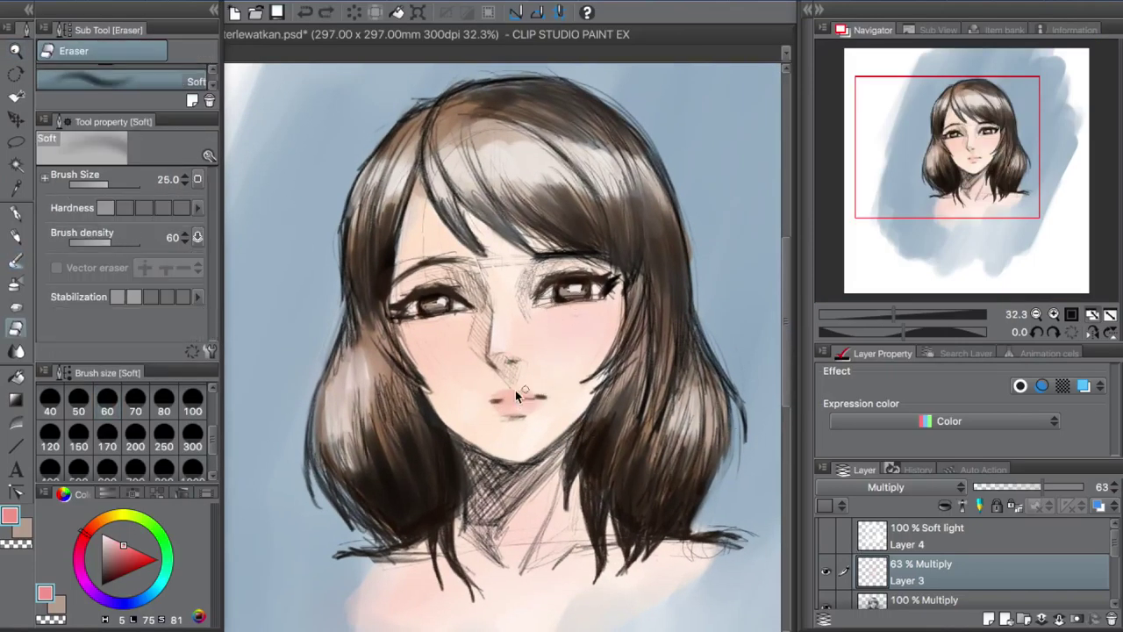
scroll(522, 405, down, 2)
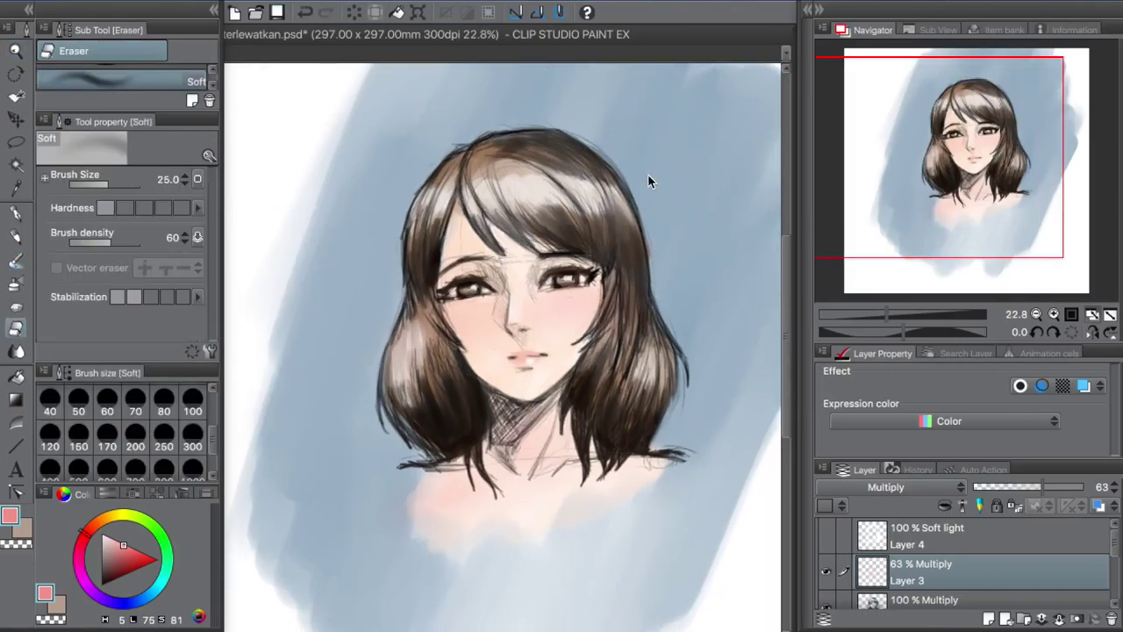